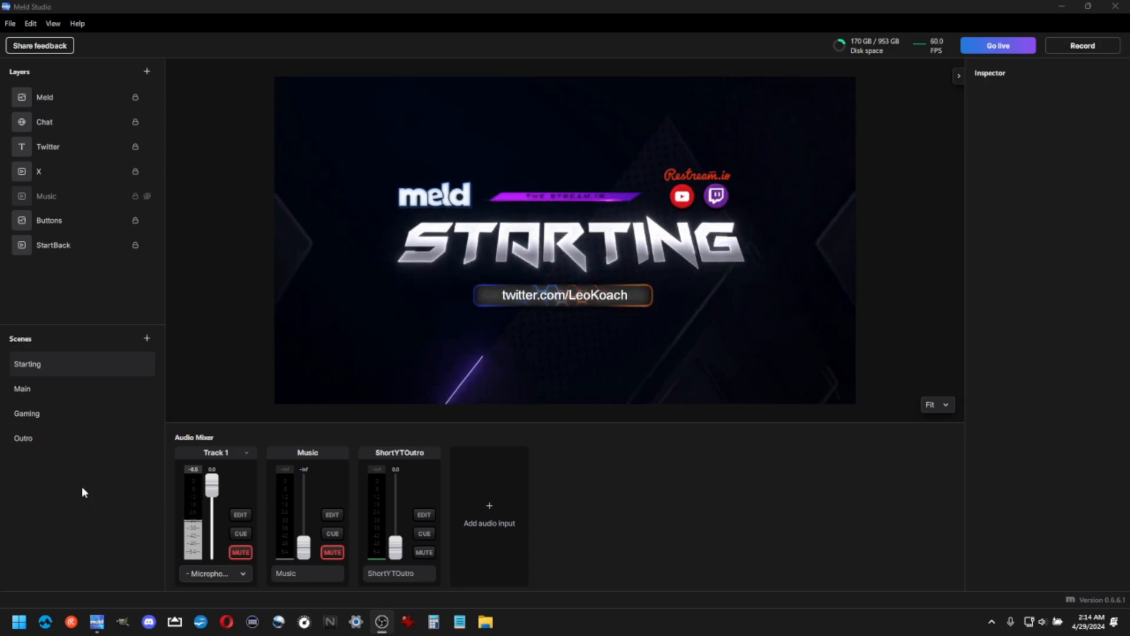
Create a new scene and add an image layer showing grey.png from the VlogVids folder
click(146, 341)
click(38, 462)
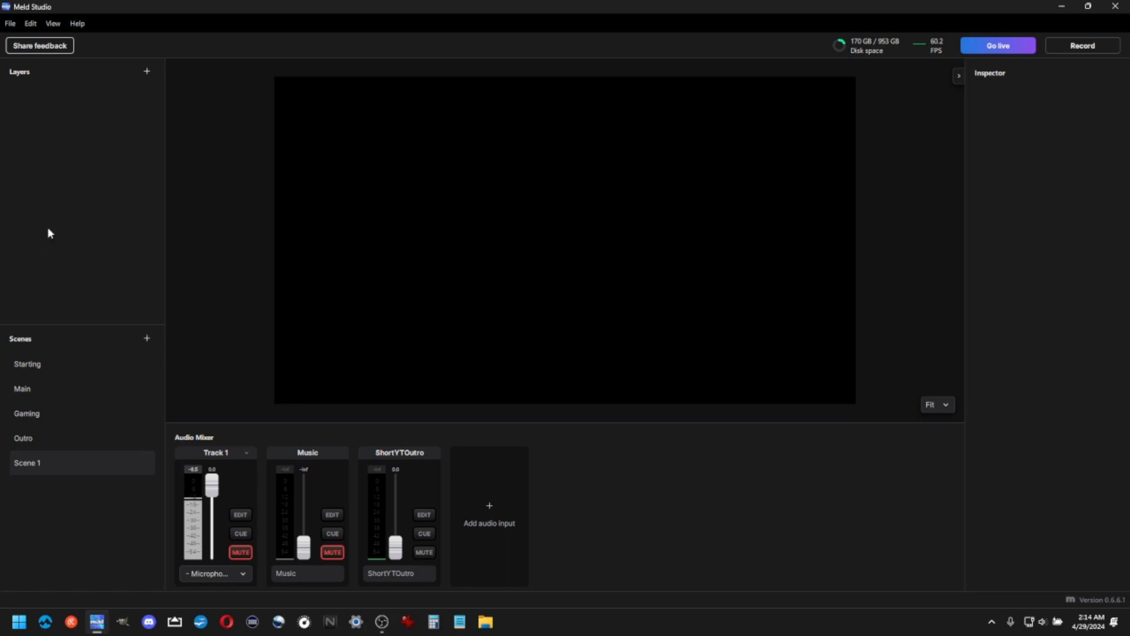
click(147, 71)
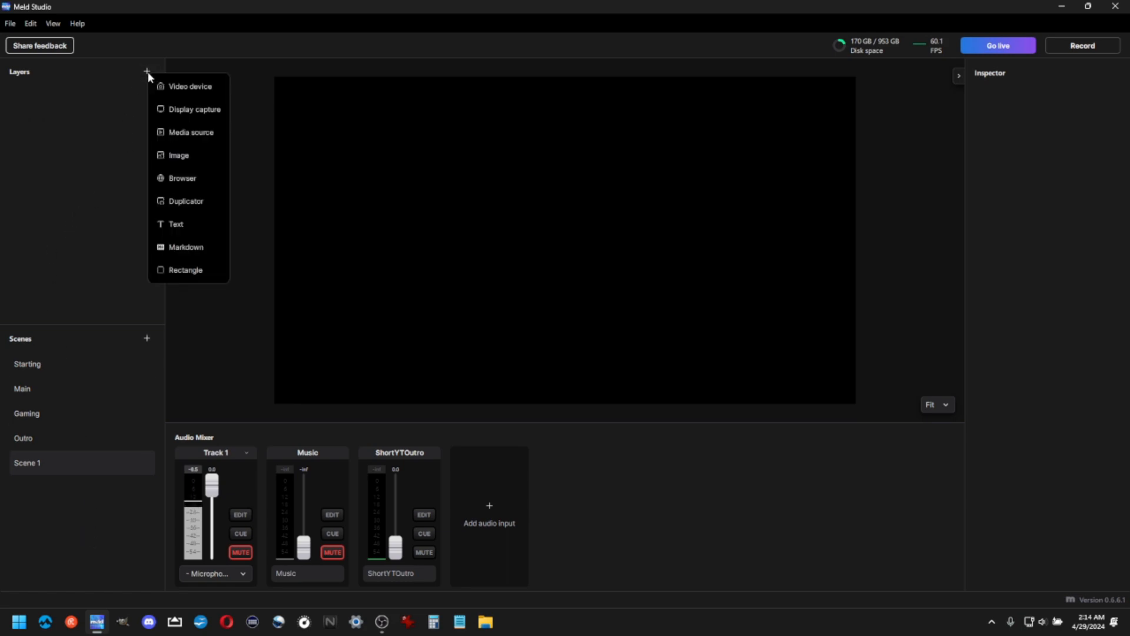
click(183, 158)
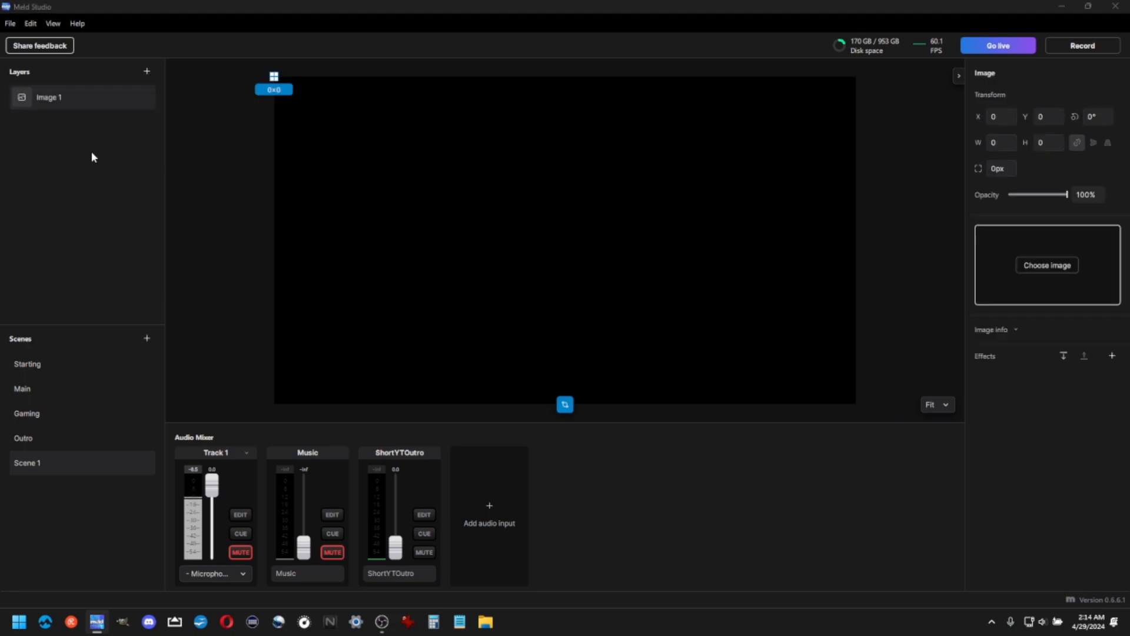
click(1042, 266)
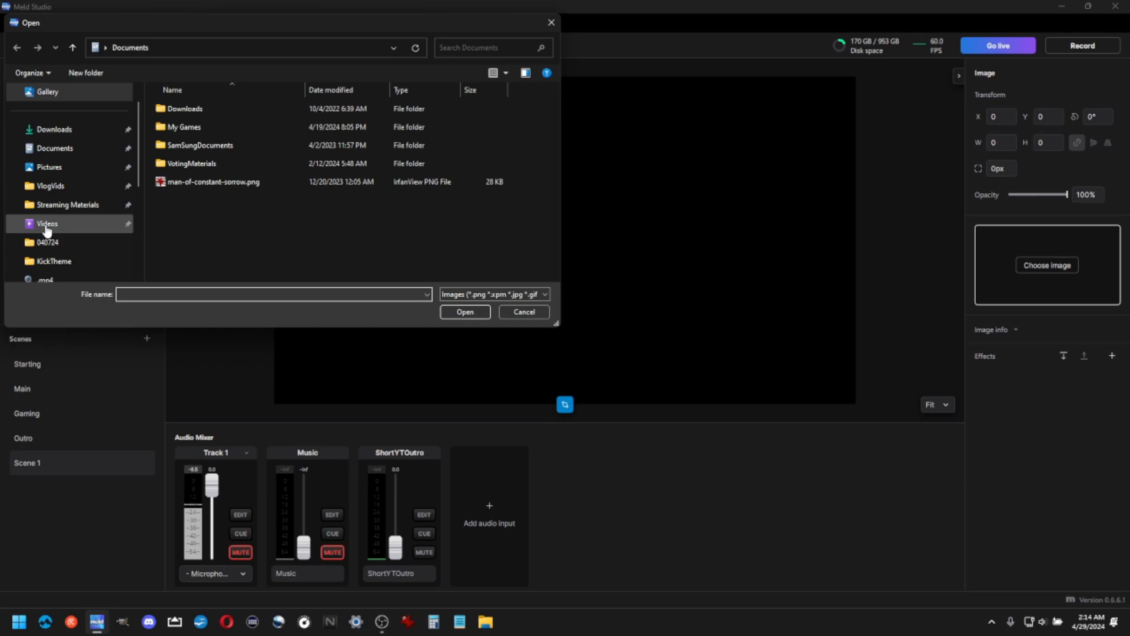
click(60, 187)
click(184, 124)
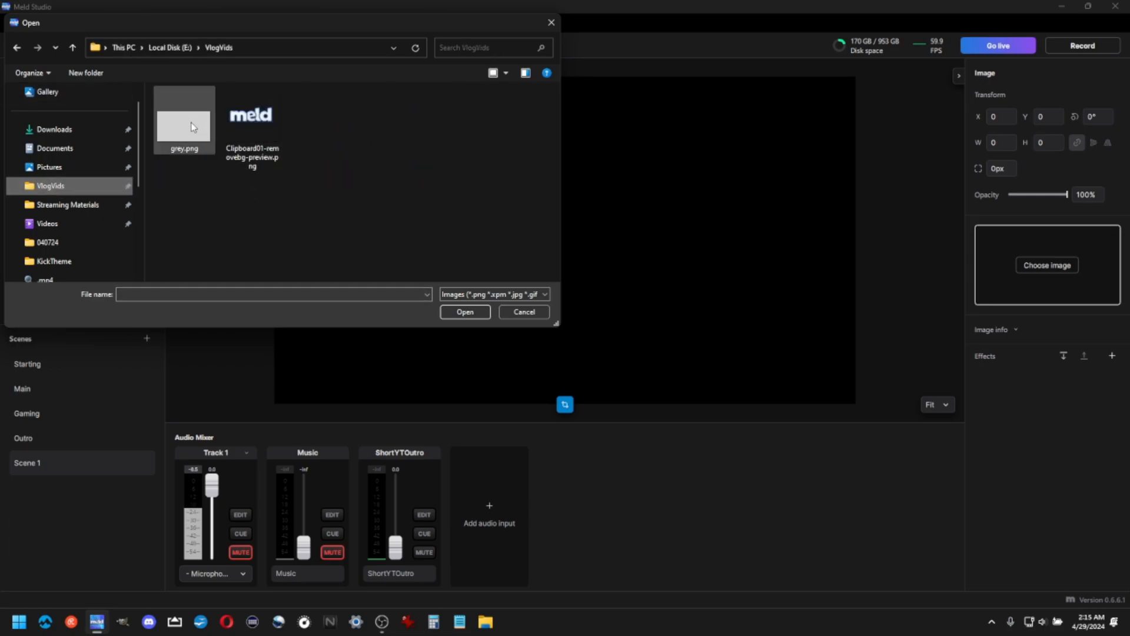
click(465, 312)
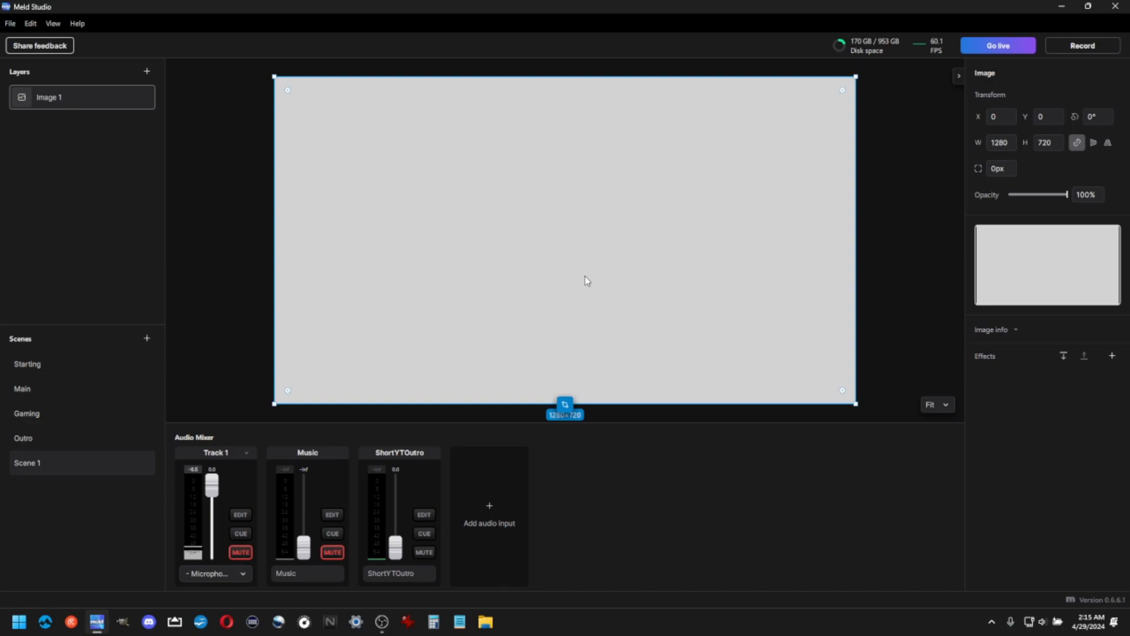
Add a video device layer capturing from the USB Camera
click(270, 274)
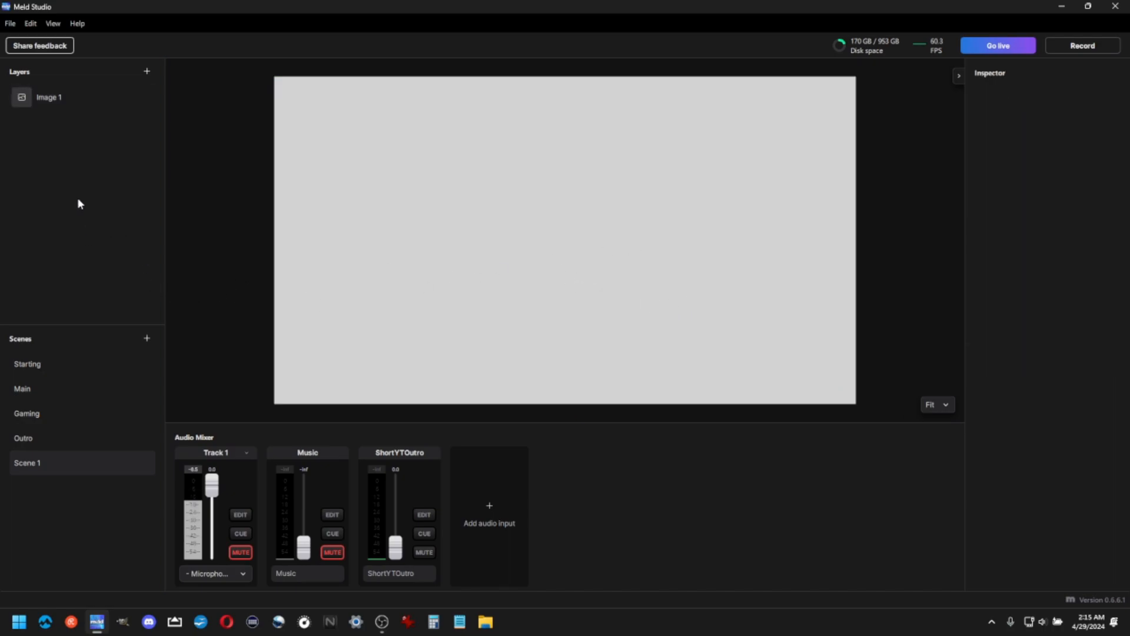
click(147, 73)
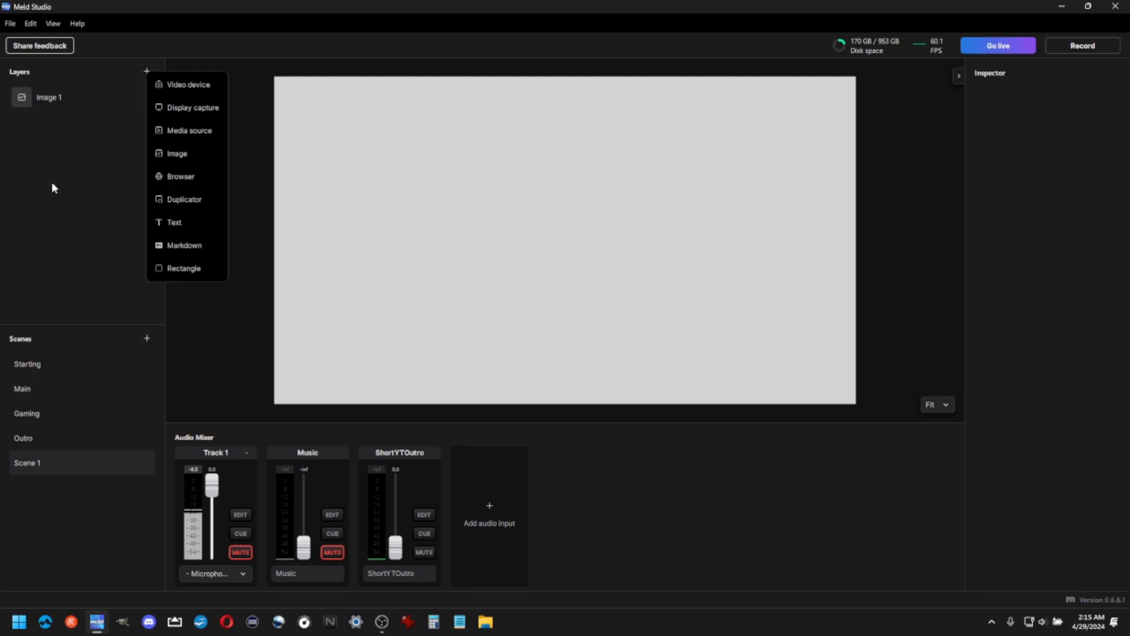
click(189, 85)
click(383, 187)
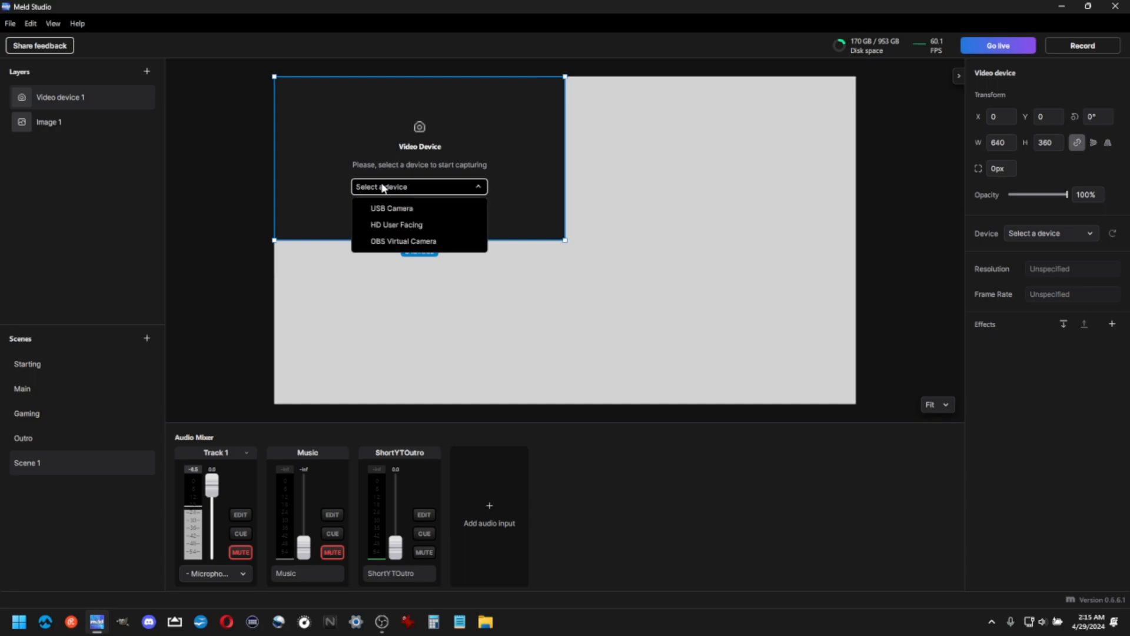
click(379, 209)
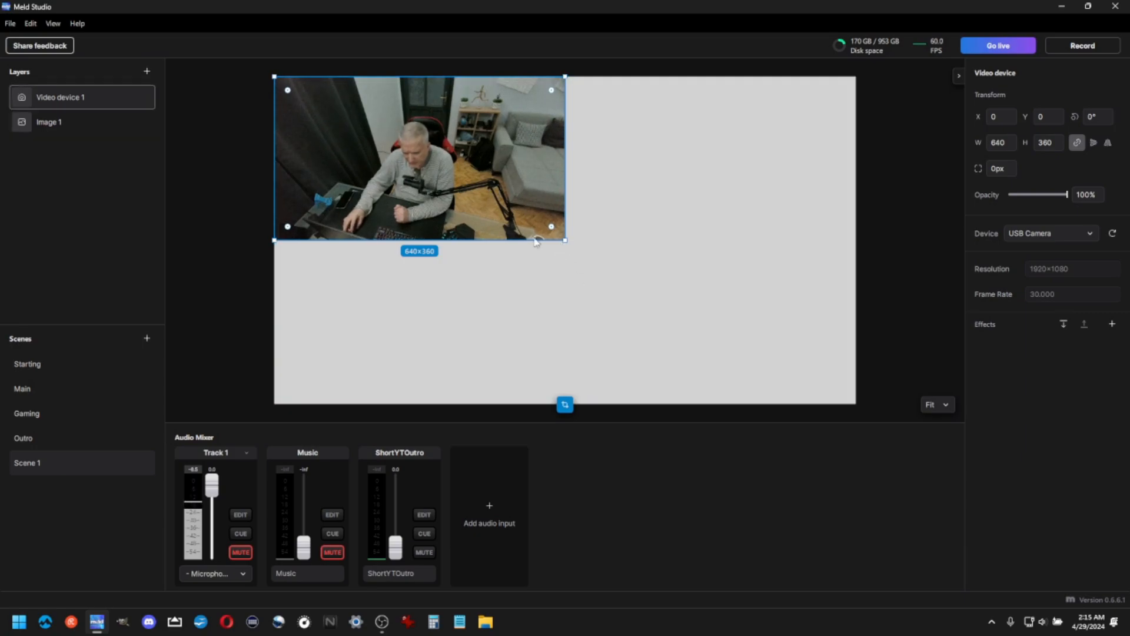
Enlarge the camera layer to about 1050×590 and duplicate it
drag(564, 242, 769, 354)
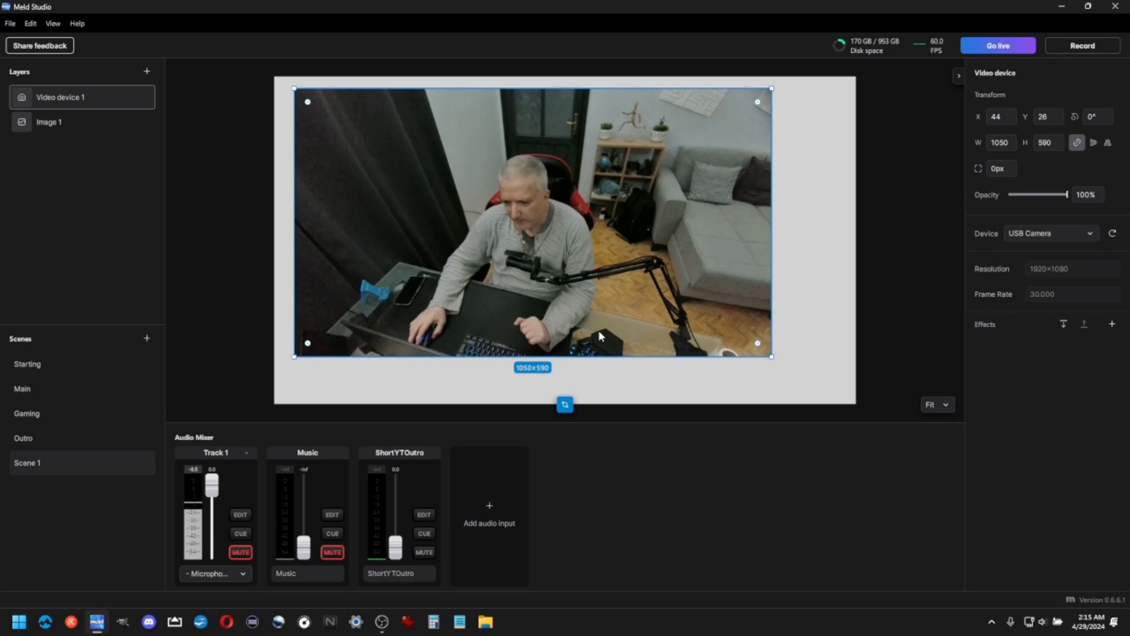
right_click(81, 101)
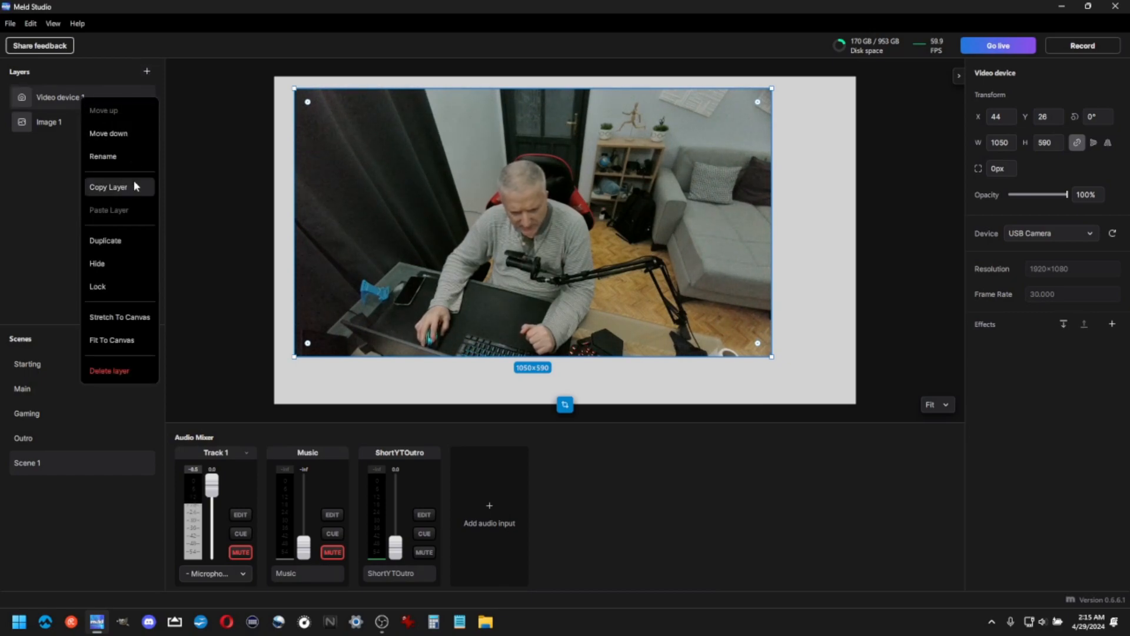
click(100, 241)
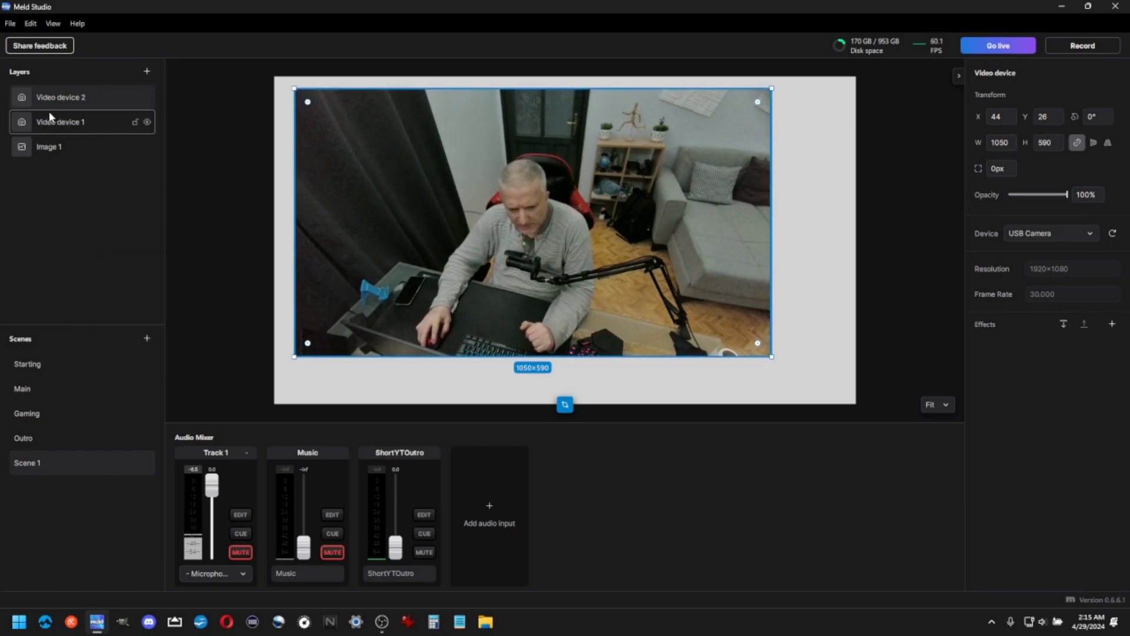
Select the duplicated camera layer and move it back over the original near the canvas's upper-left
click(53, 128)
drag(421, 197, 555, 231)
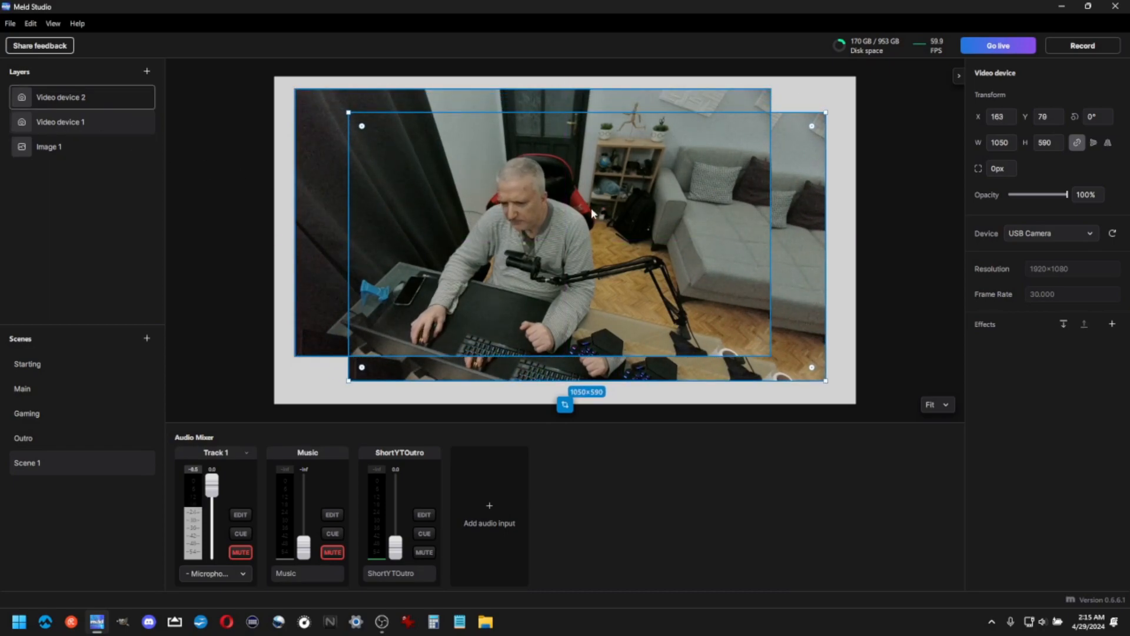
click(316, 180)
click(616, 239)
drag(317, 207, 334, 217)
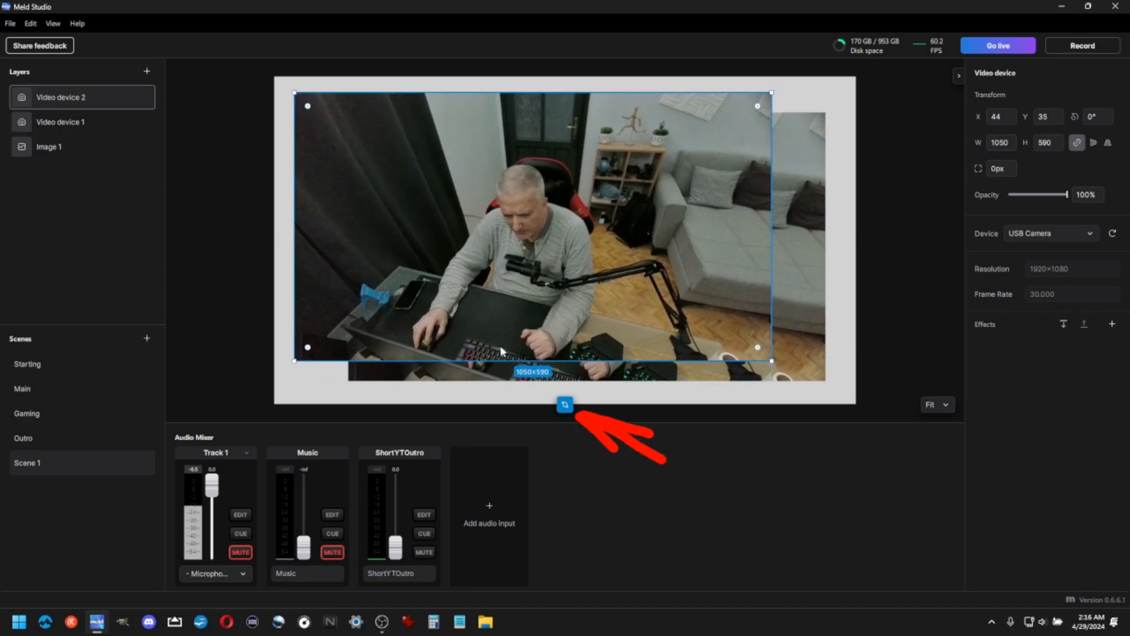
Crop the duplicate camera to the person's upper body and shrink it into the canvas's top-right corner
click(564, 405)
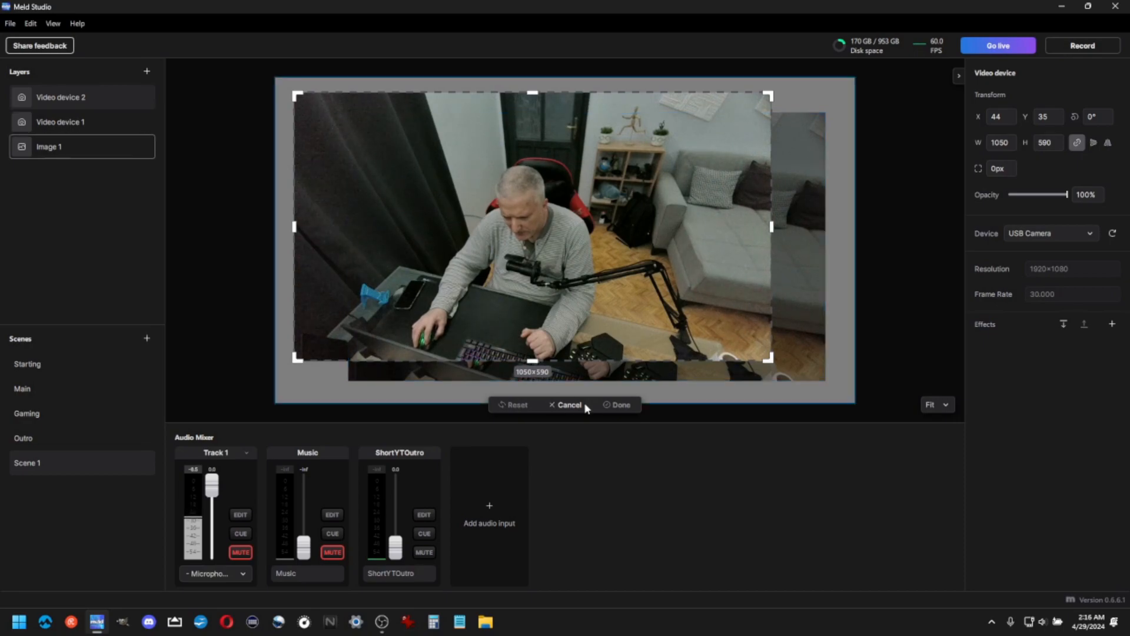
drag(532, 361, 541, 294)
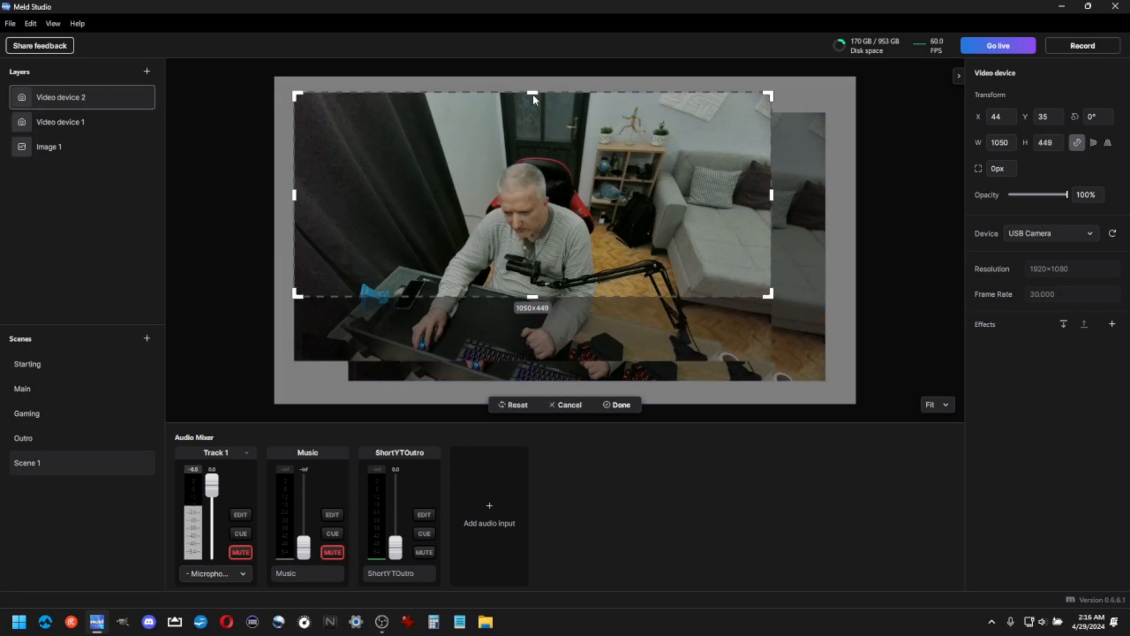
drag(533, 96, 534, 145)
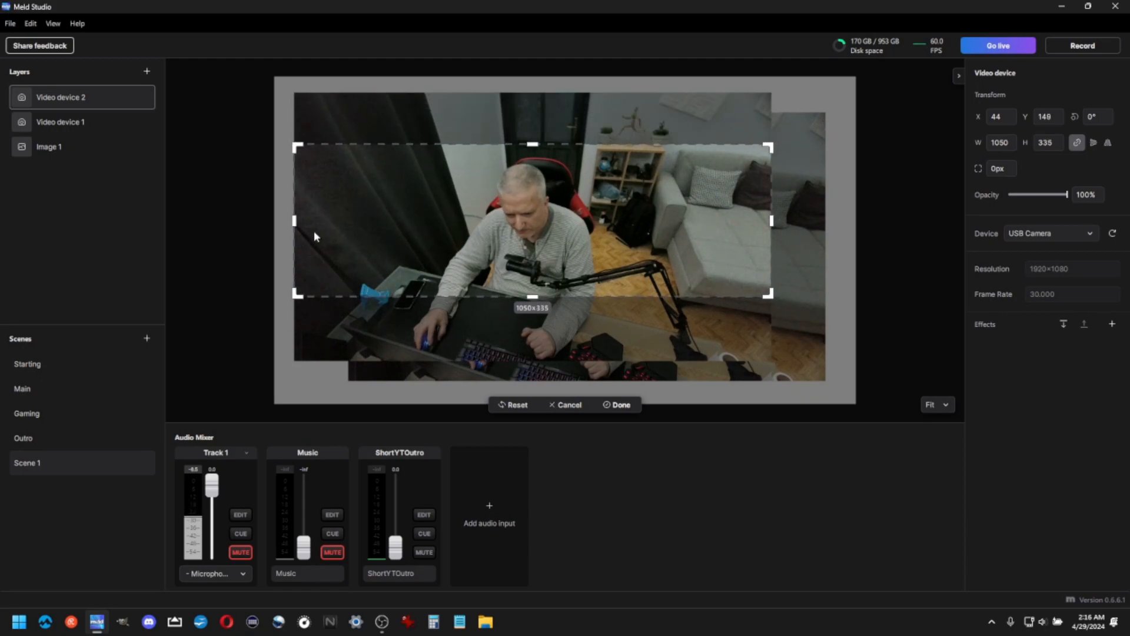
drag(295, 221, 419, 225)
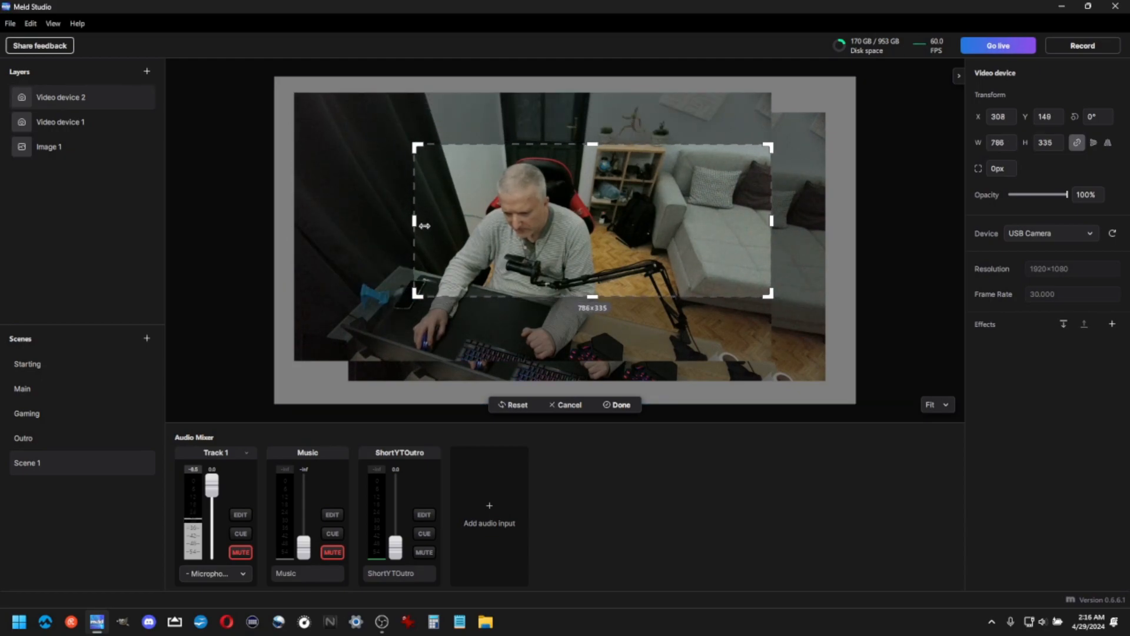
drag(770, 221, 633, 226)
drag(522, 296, 526, 287)
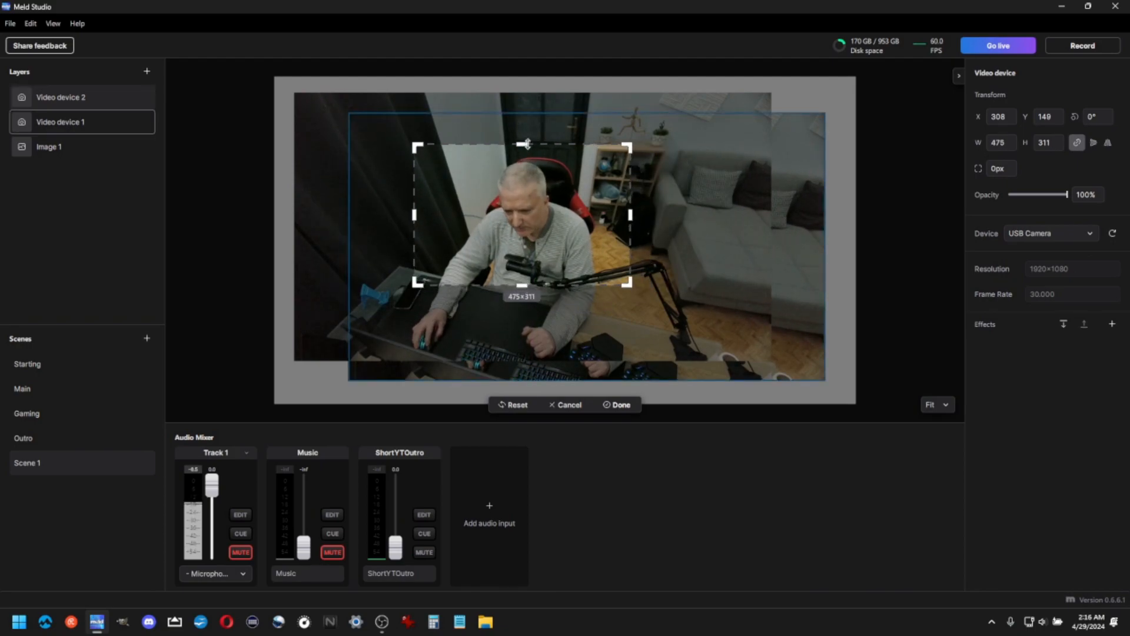
drag(522, 145, 526, 146)
click(658, 185)
click(503, 220)
drag(476, 214, 696, 150)
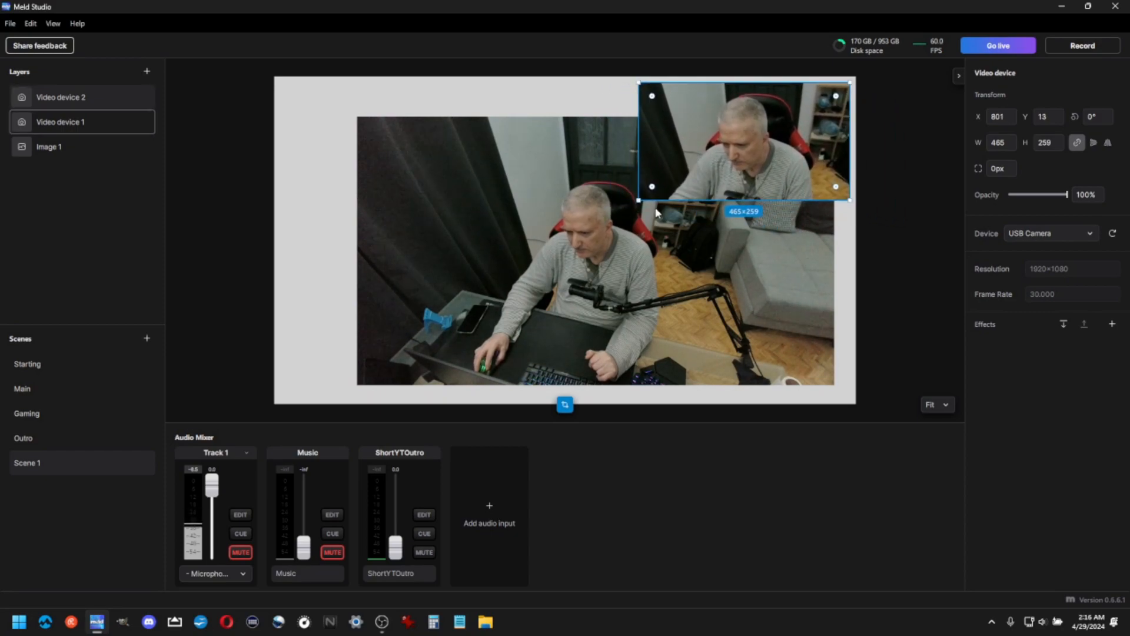
drag(636, 202, 687, 173)
Crop the original camera layer to a strip showing the hands and keyboard and place it near the bottom-right
drag(756, 302, 664, 259)
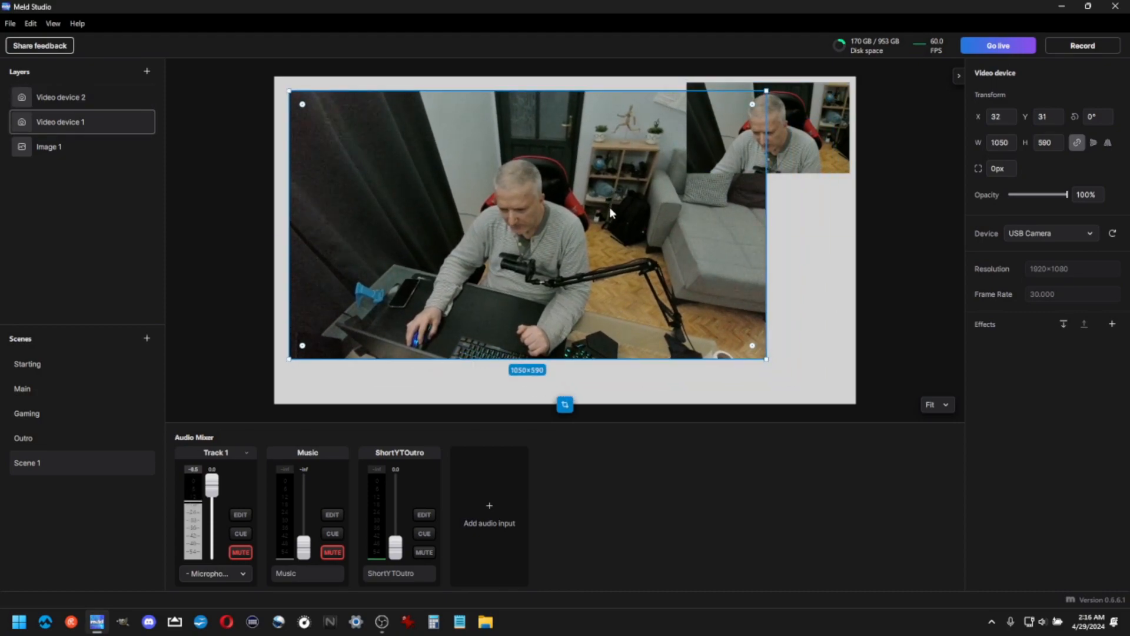
drag(609, 206, 612, 217)
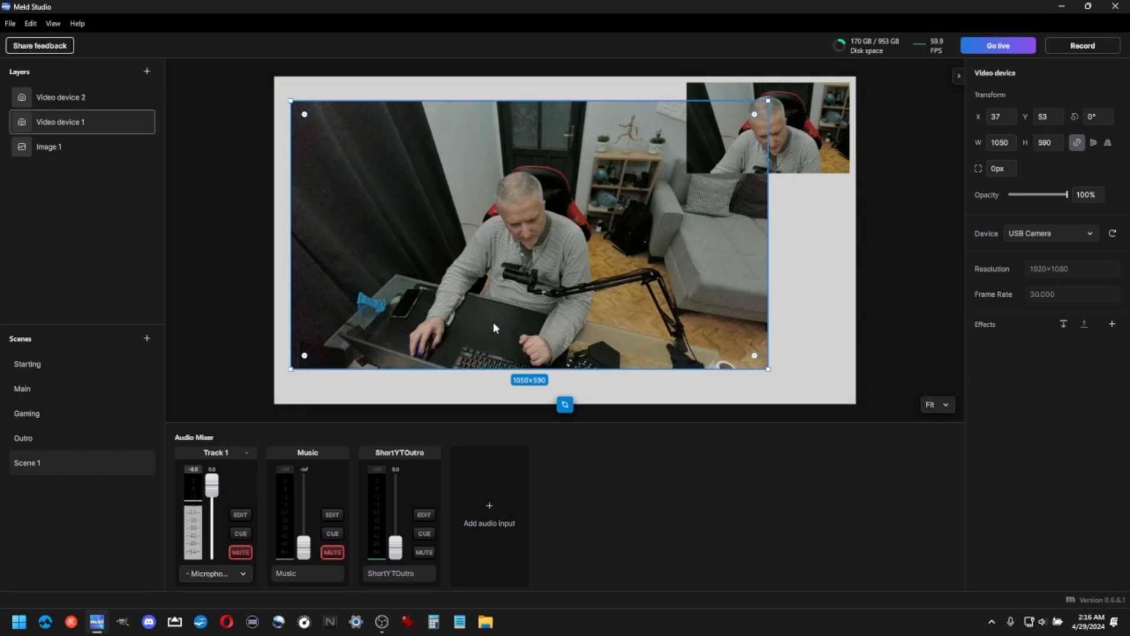
click(565, 405)
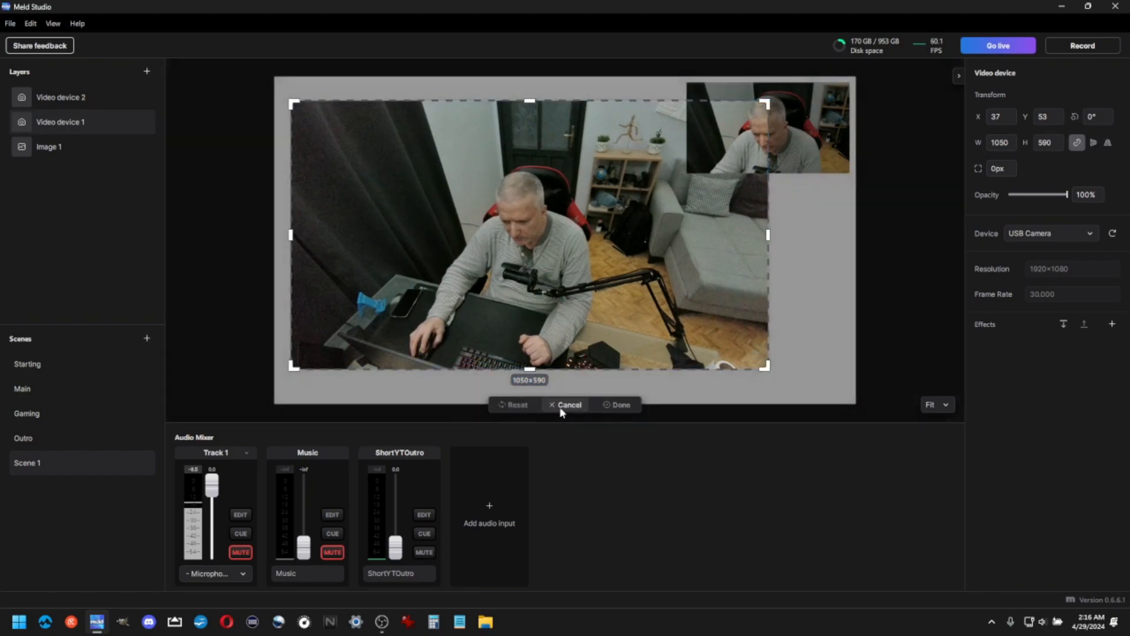
drag(530, 101, 518, 314)
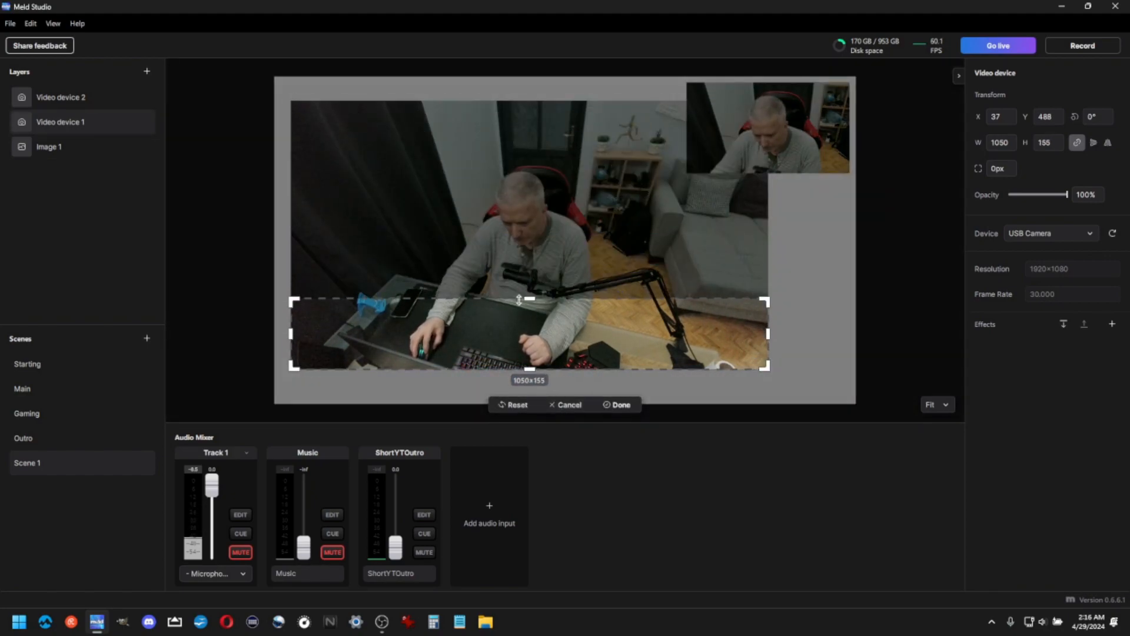
drag(293, 336, 382, 333)
drag(764, 333, 589, 340)
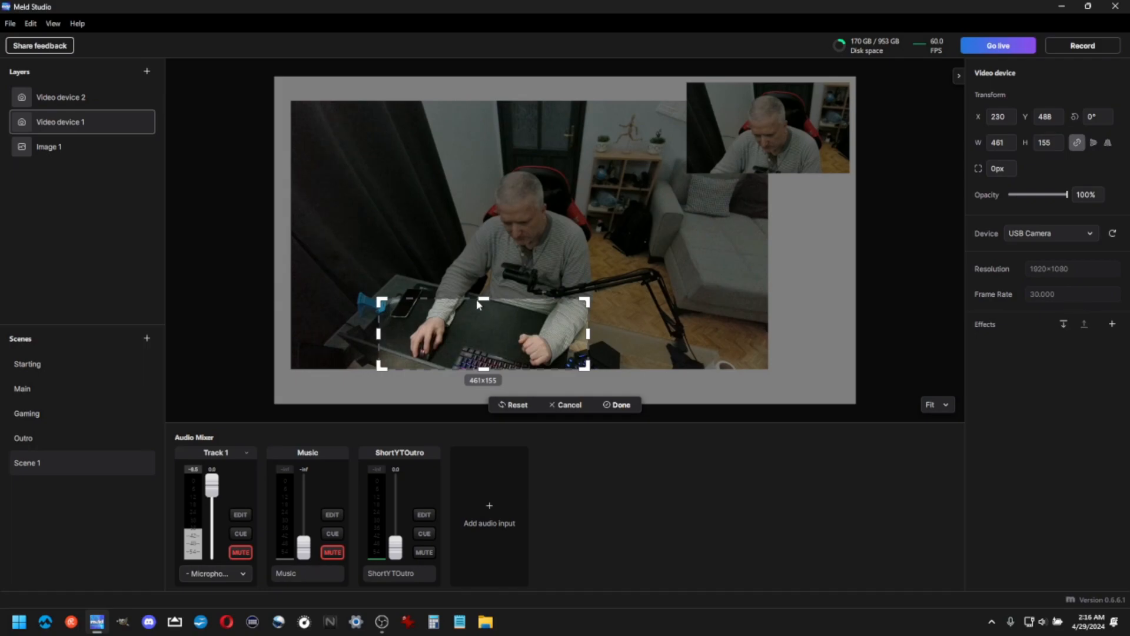
drag(484, 298, 483, 304)
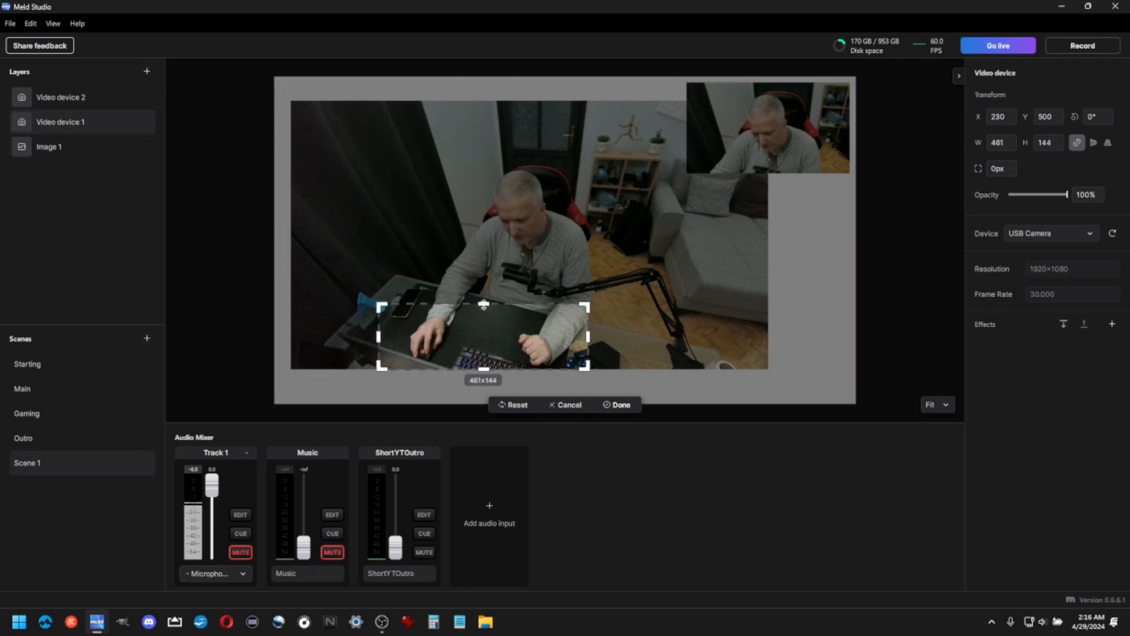
drag(484, 368, 688, 353)
click(485, 383)
click(484, 339)
click(581, 369)
click(608, 371)
drag(615, 373, 783, 346)
Round the corners of the face camera to about 45 px and the keyboard camera to about 15 px
drag(791, 151, 791, 157)
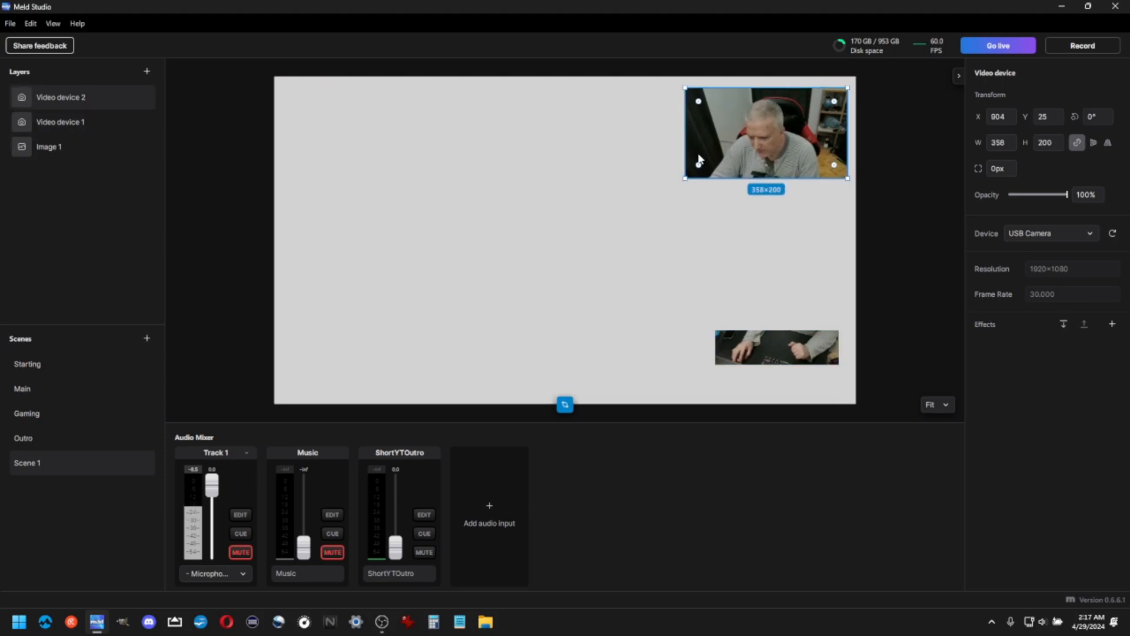
mouse_move(698, 167)
mouse_down()
mouse_move(705, 158)
mouse_move(698, 165)
mouse_up()
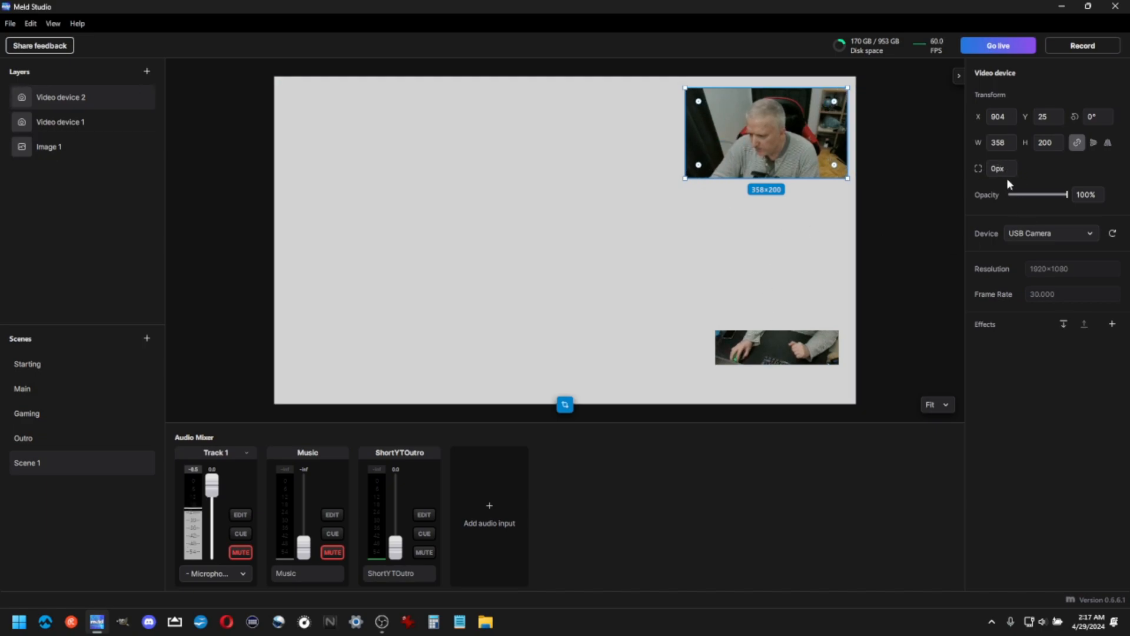
drag(983, 168, 1025, 167)
drag(1011, 166, 1007, 169)
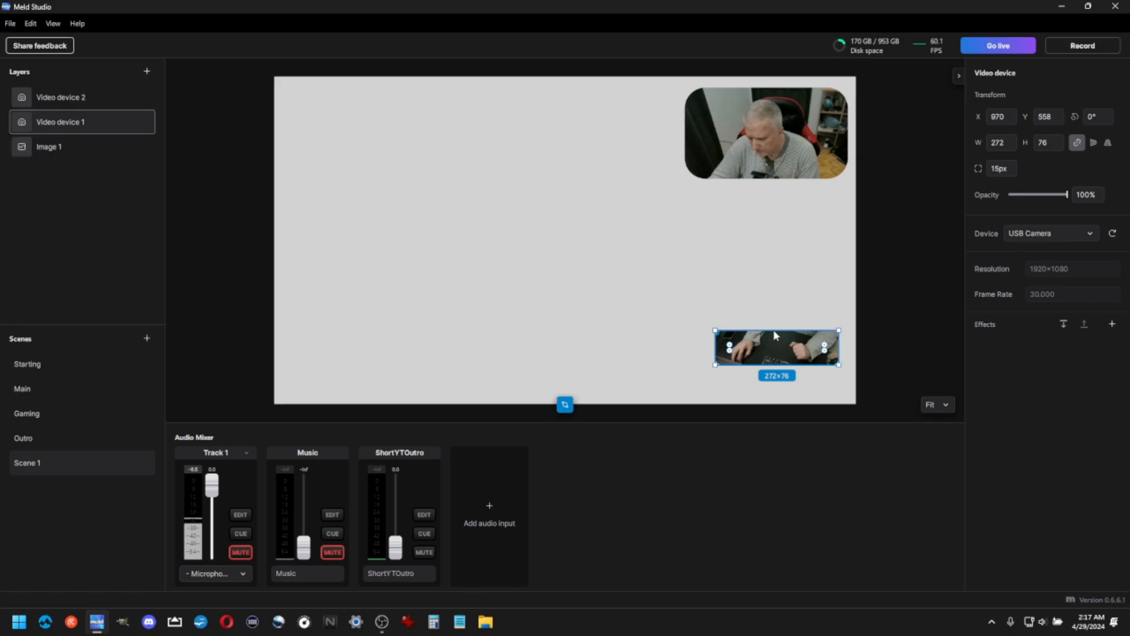
Nudge the keyboard camera to about X 960, Y 577 and the face camera to about X 893, Y 48
click(775, 377)
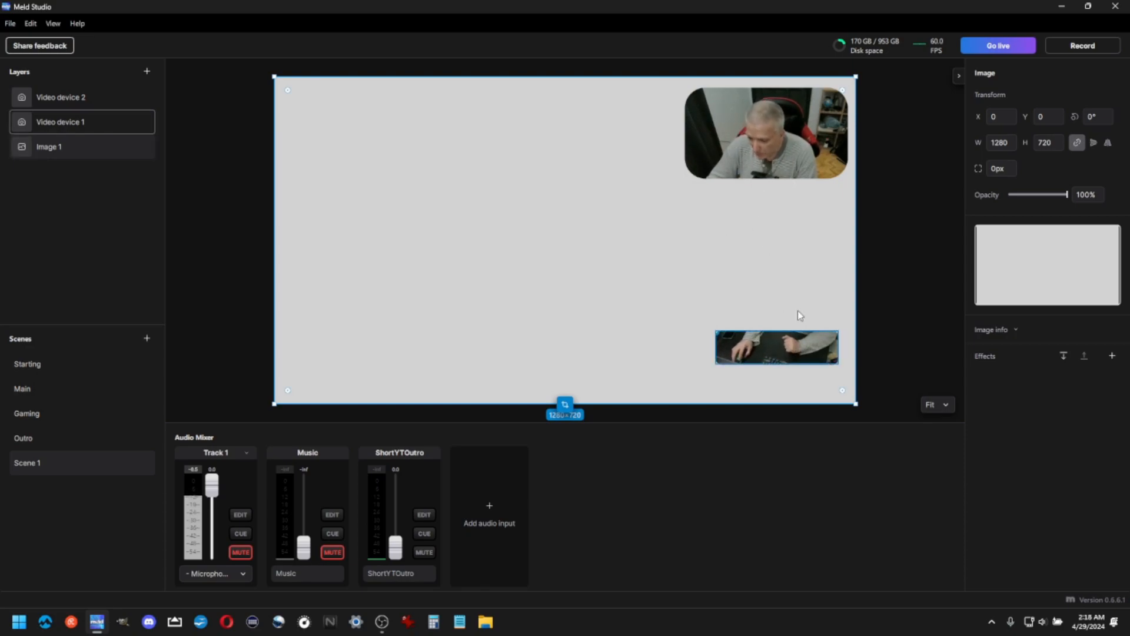
drag(776, 344, 787, 361)
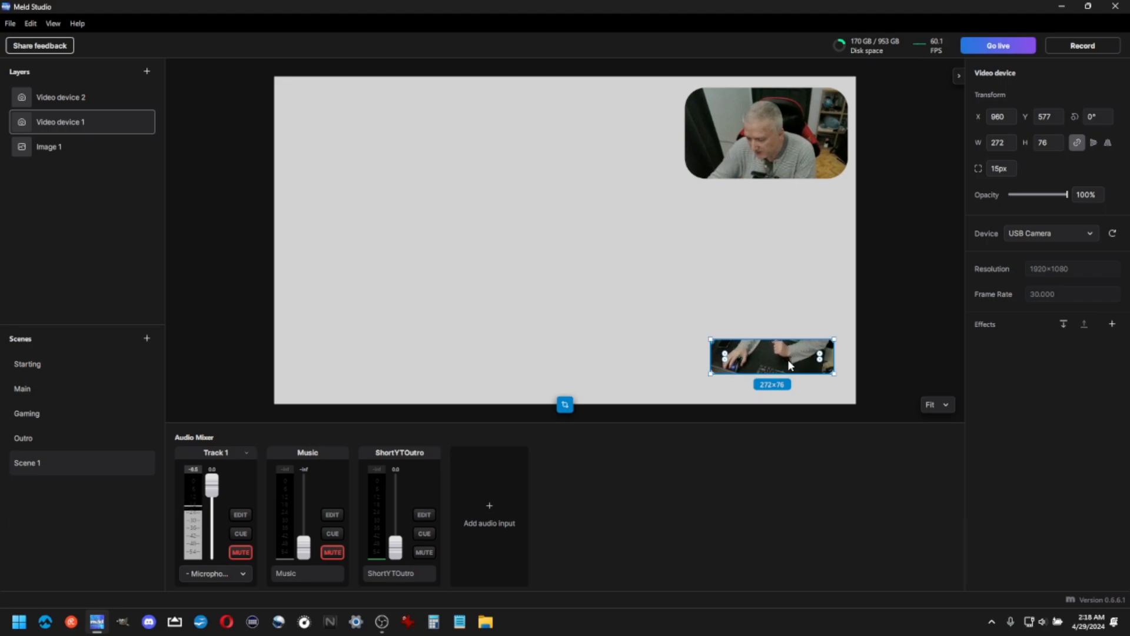
click(772, 127)
drag(772, 127, 780, 150)
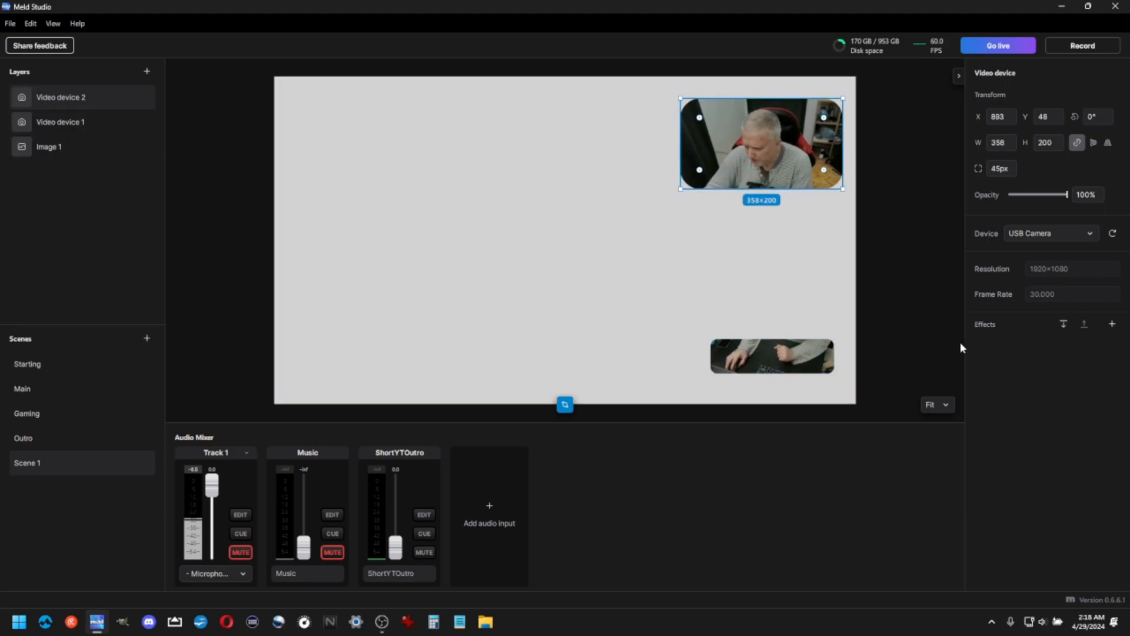
Add a Corner Pin effect to the face camera layer
click(1112, 324)
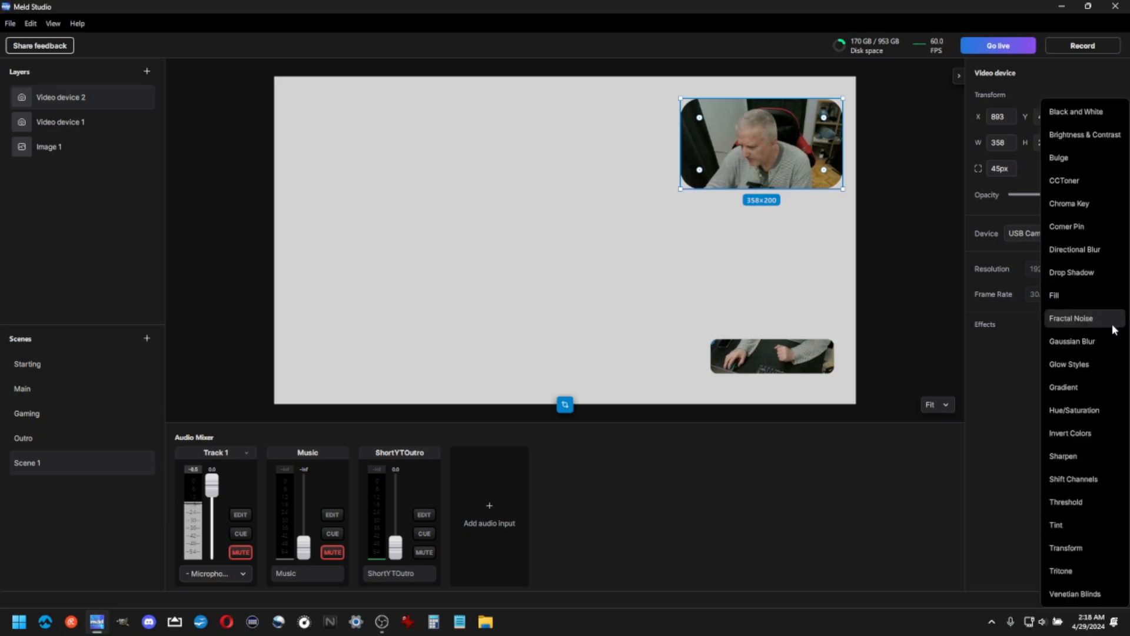
click(1075, 226)
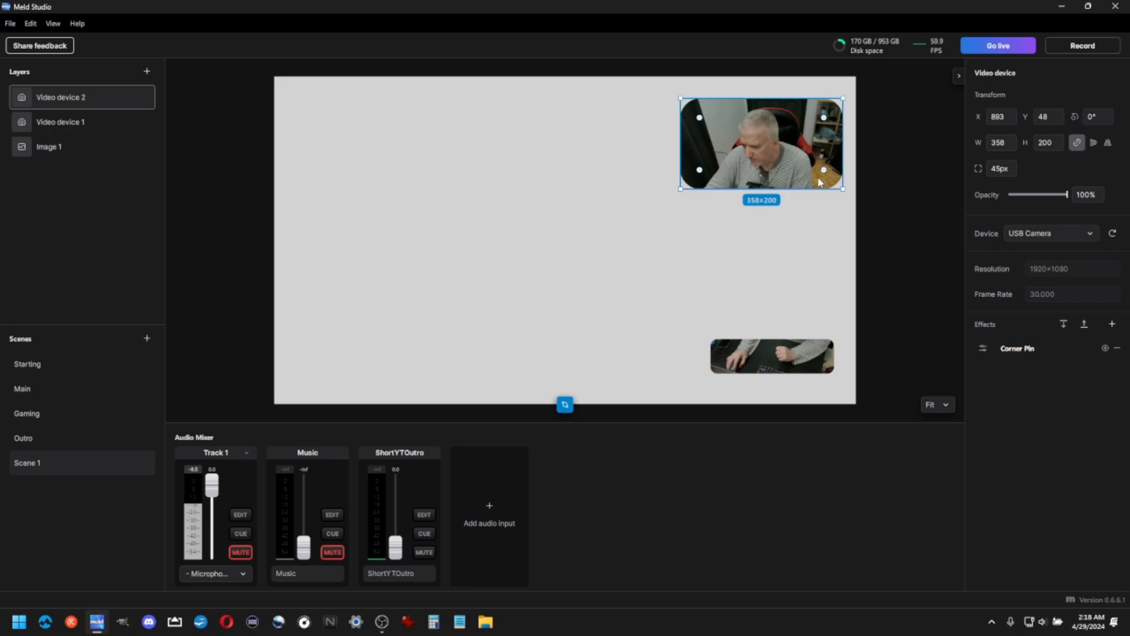
Set the face camera's Corner Pin upper-left Y to 0.06 and lower-left Y to 0.94
click(982, 349)
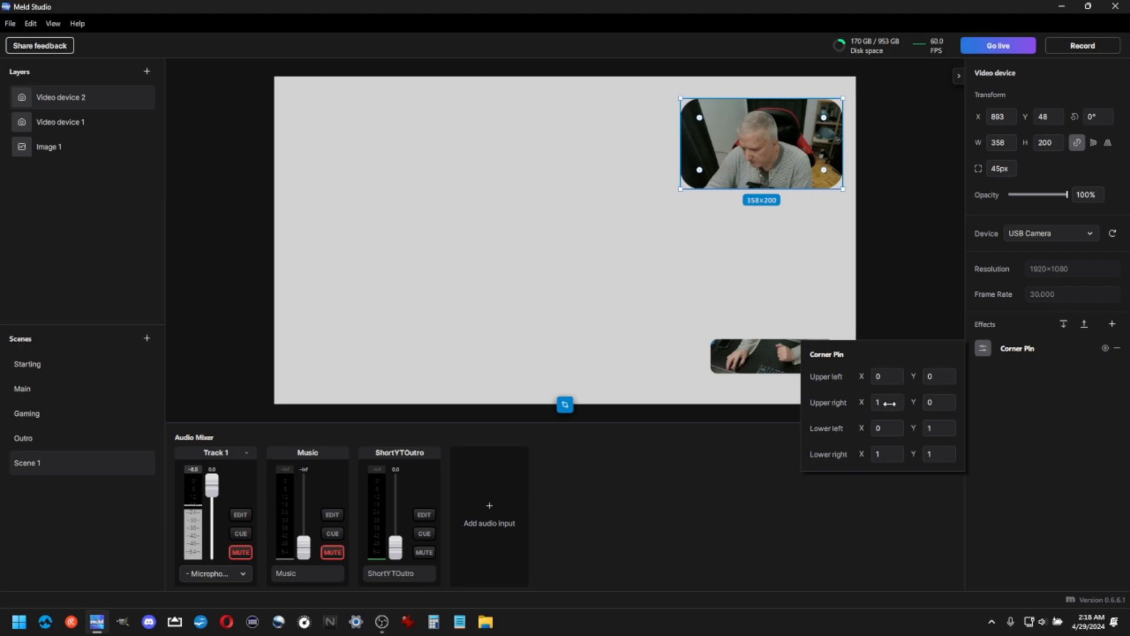
drag(934, 376, 940, 376)
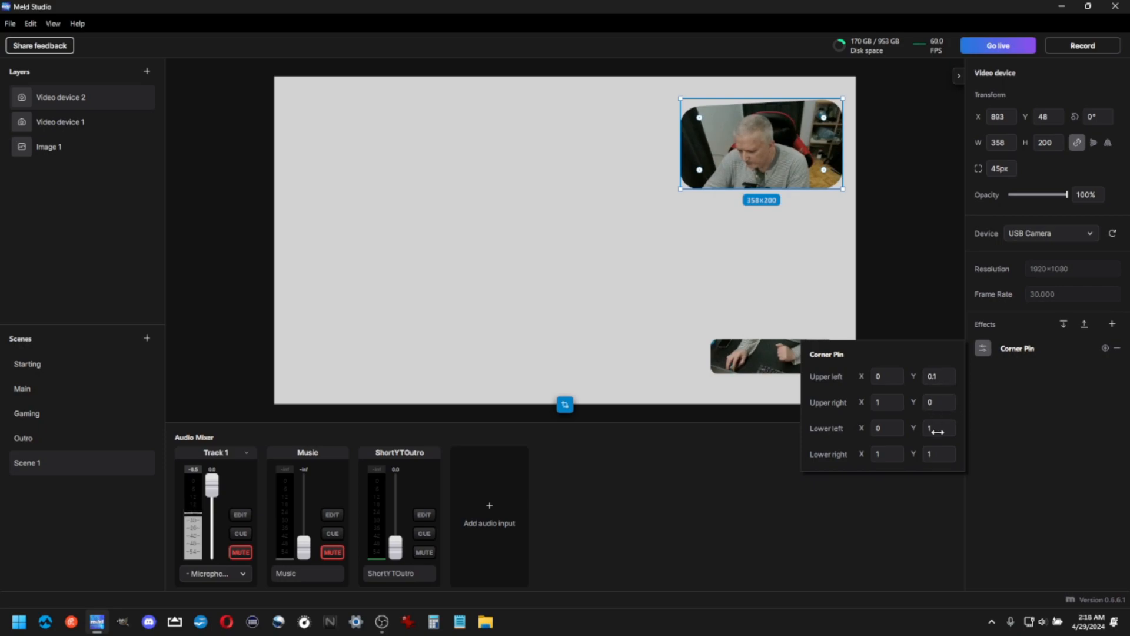
drag(942, 430, 931, 429)
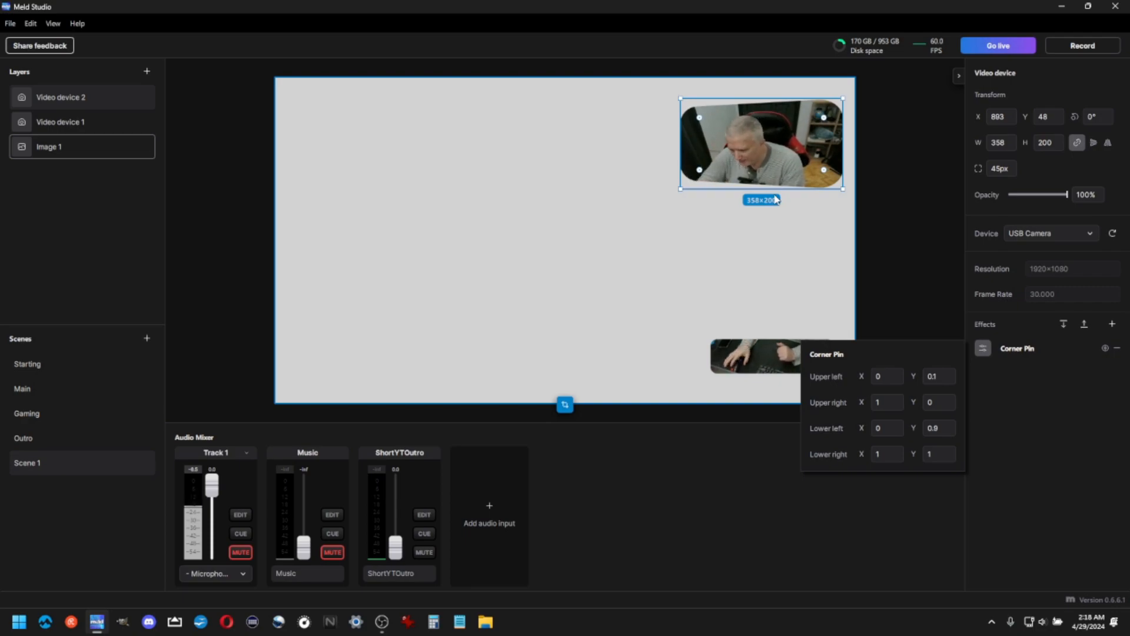
click(934, 376)
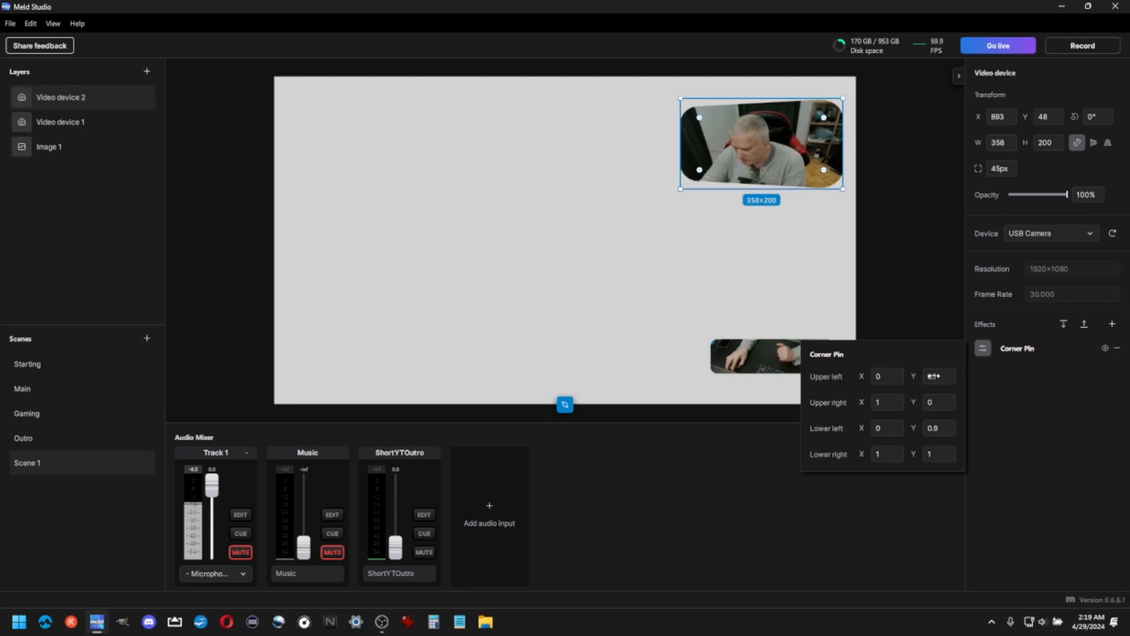
text(-0.06)
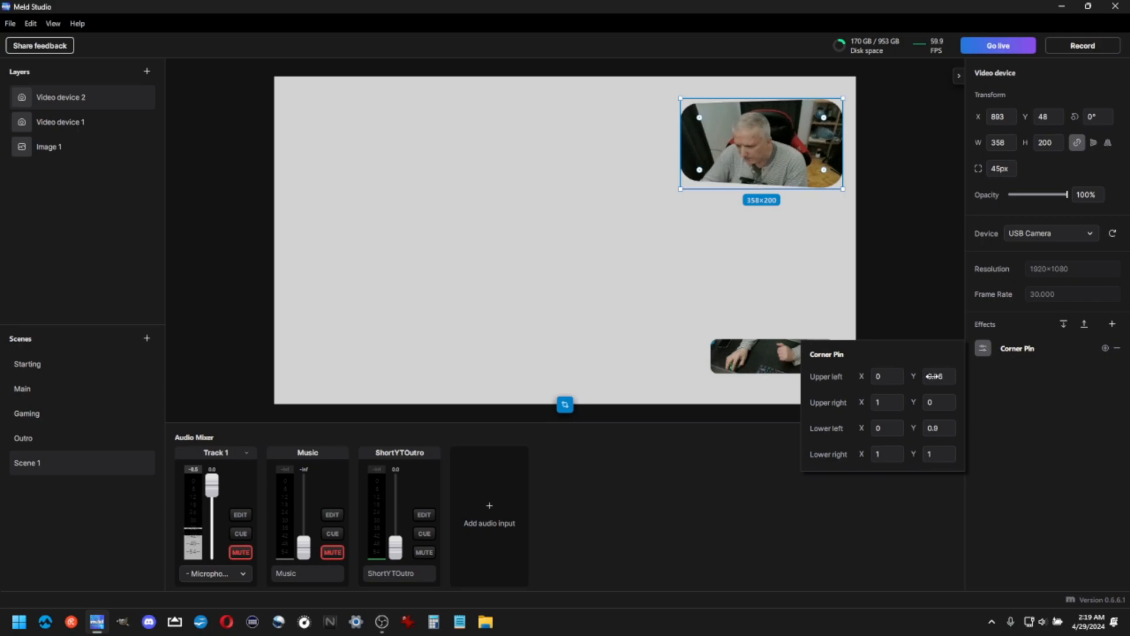
drag(935, 428, 937, 428)
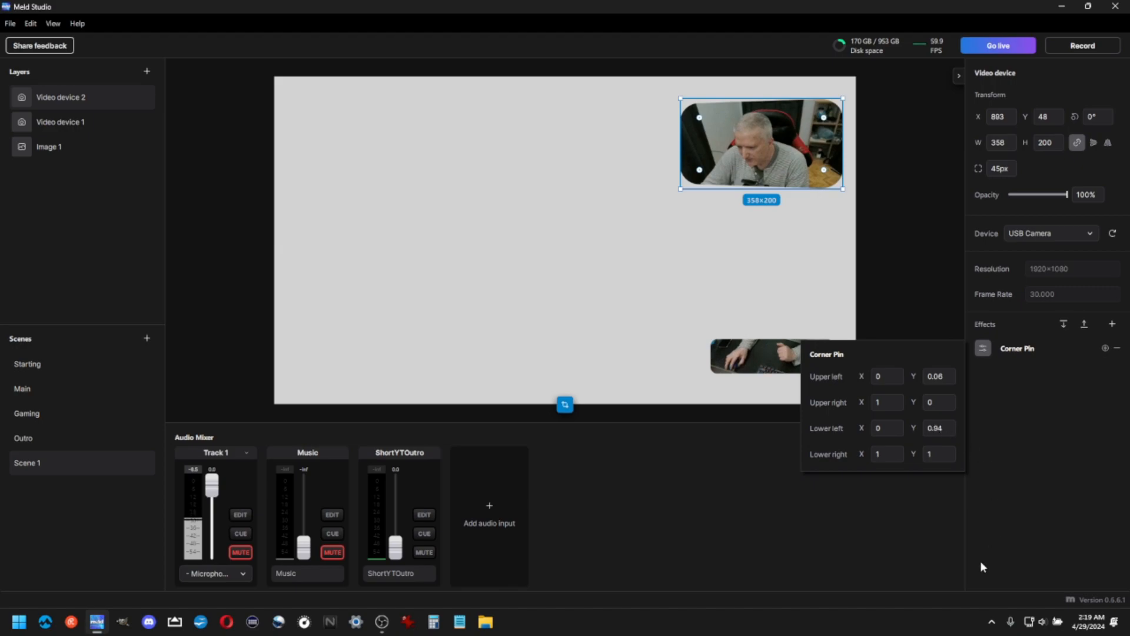
click(922, 296)
Move the face camera to about X 906, Y 18
click(779, 159)
drag(789, 160, 795, 146)
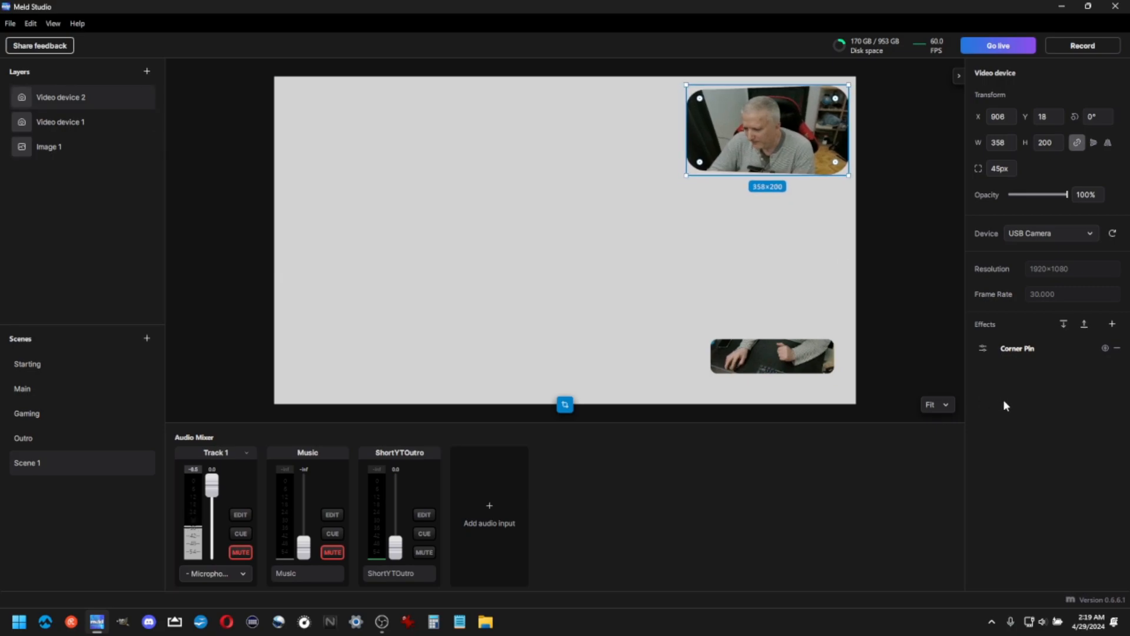
click(837, 265)
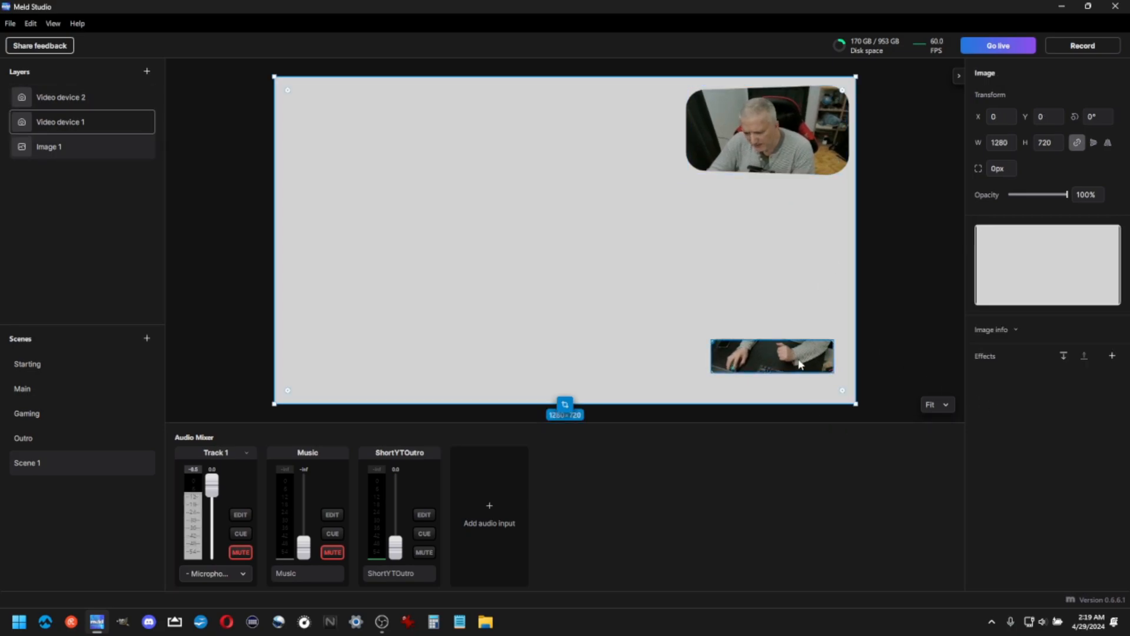
Nudge the keyboard camera slightly up and to the right, to about X 977, Y 574
click(776, 368)
drag(783, 364, 790, 361)
click(644, 310)
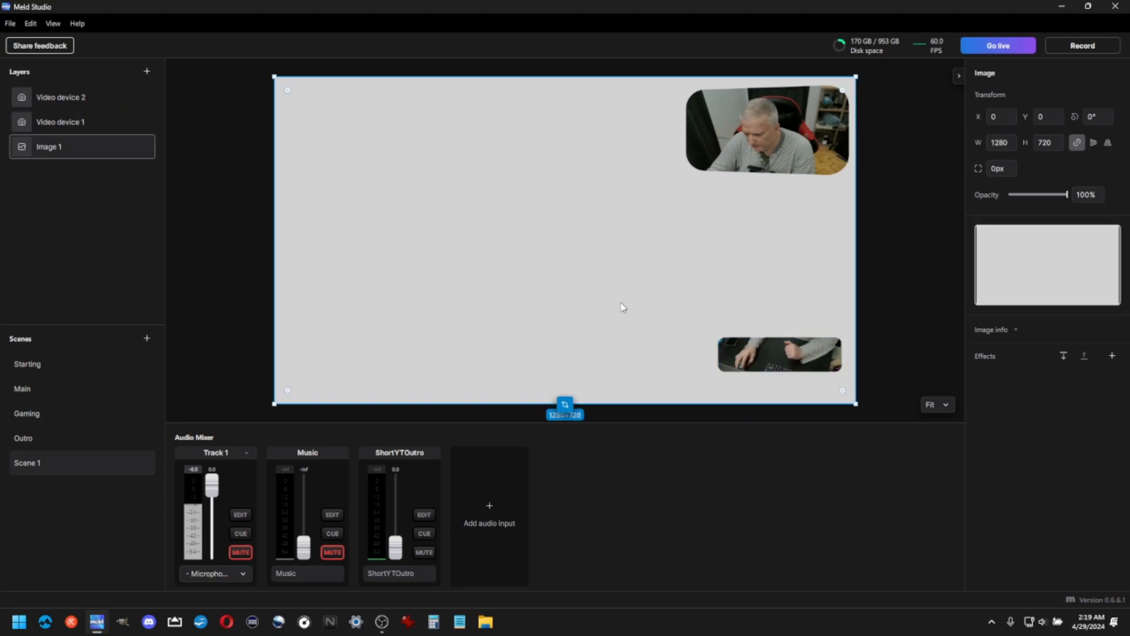
Add a Drop Shadow effect to the face camera layer
click(750, 149)
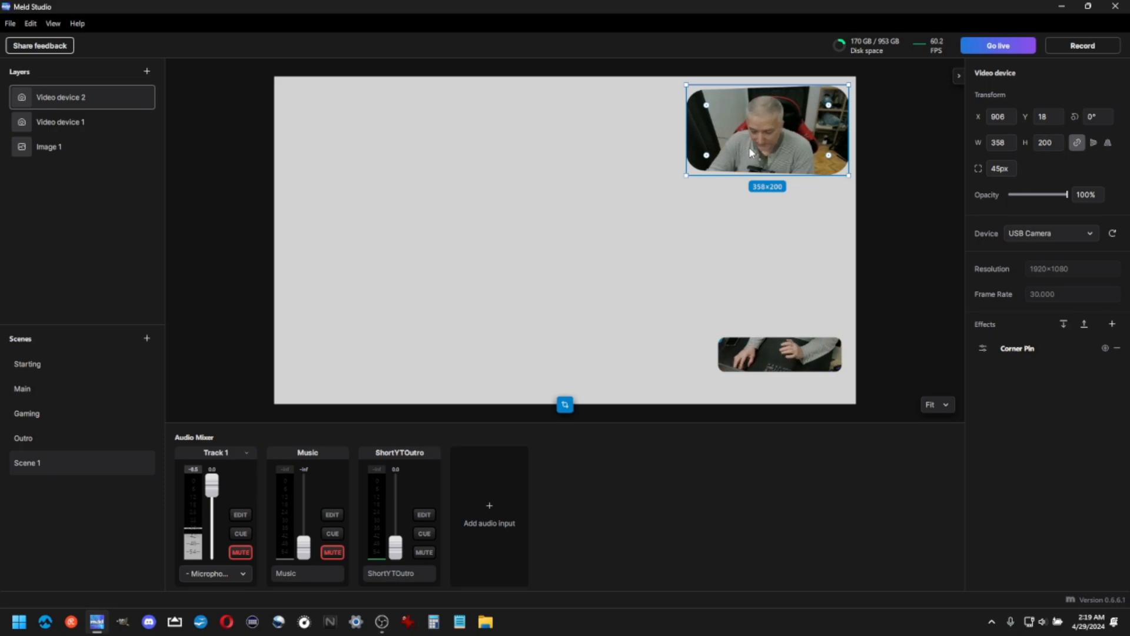
click(1112, 325)
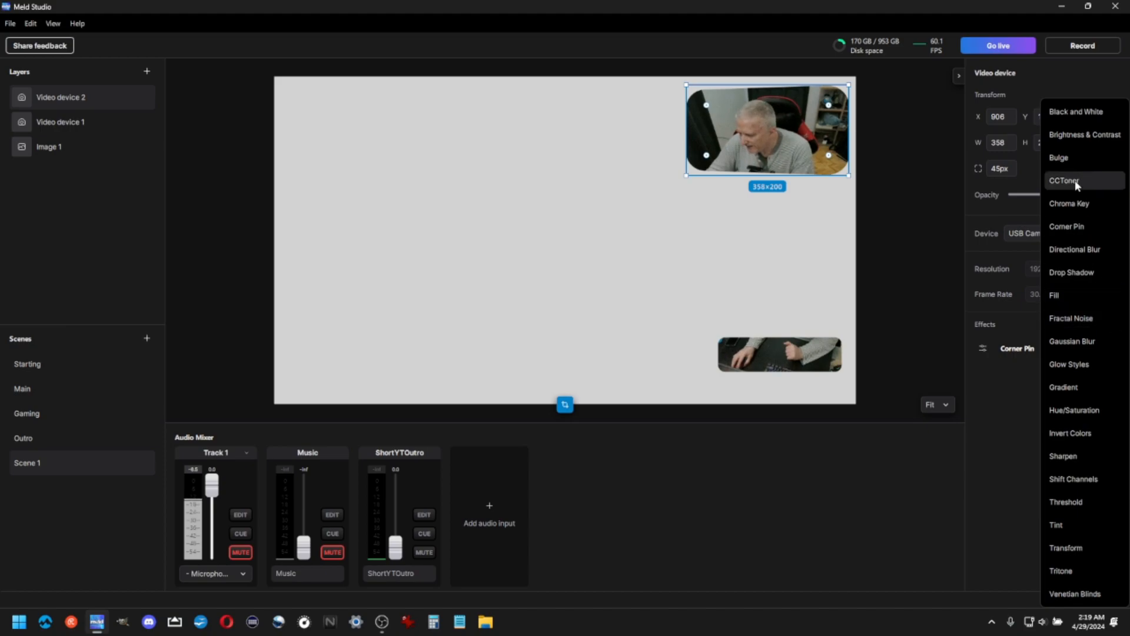
click(1064, 273)
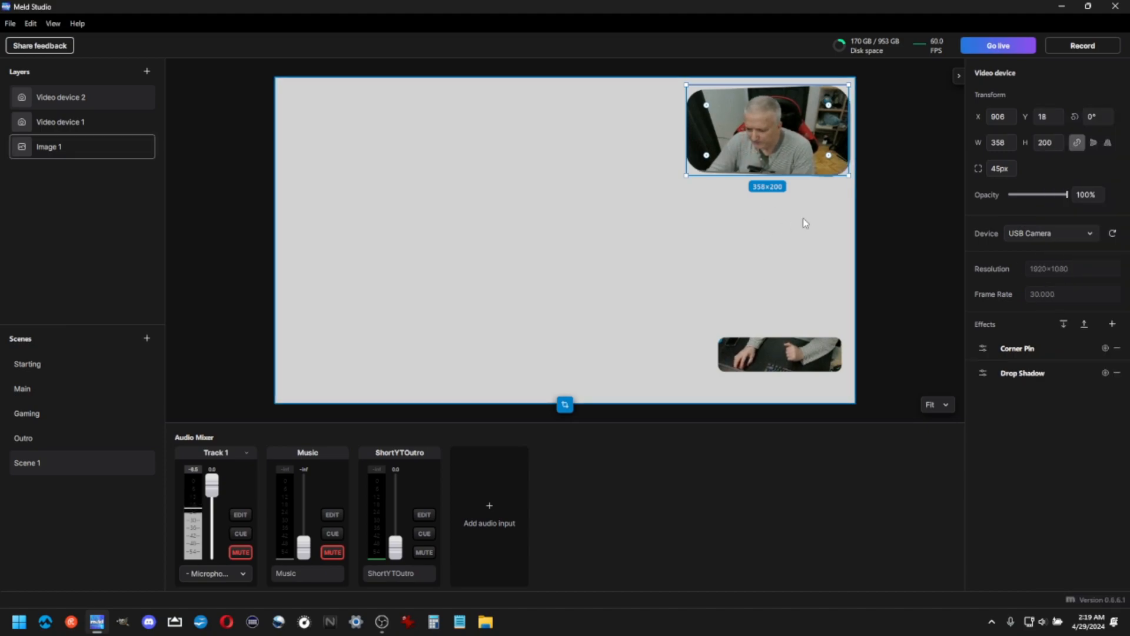
Set the face camera's drop shadow softness to 15 and opacity to 80%
click(982, 375)
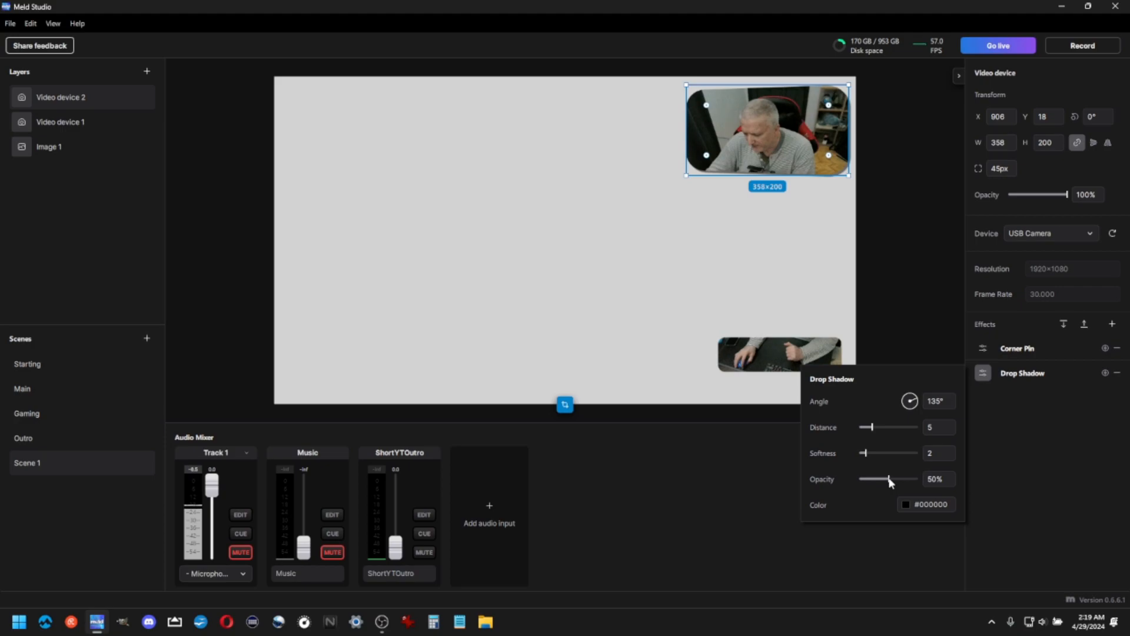
mouse_move(893, 480)
mouse_down()
mouse_move(916, 478)
mouse_move(906, 478)
mouse_up()
mouse_move(872, 426)
mouse_down()
mouse_move(882, 427)
mouse_move(875, 453)
mouse_move(871, 427)
mouse_up()
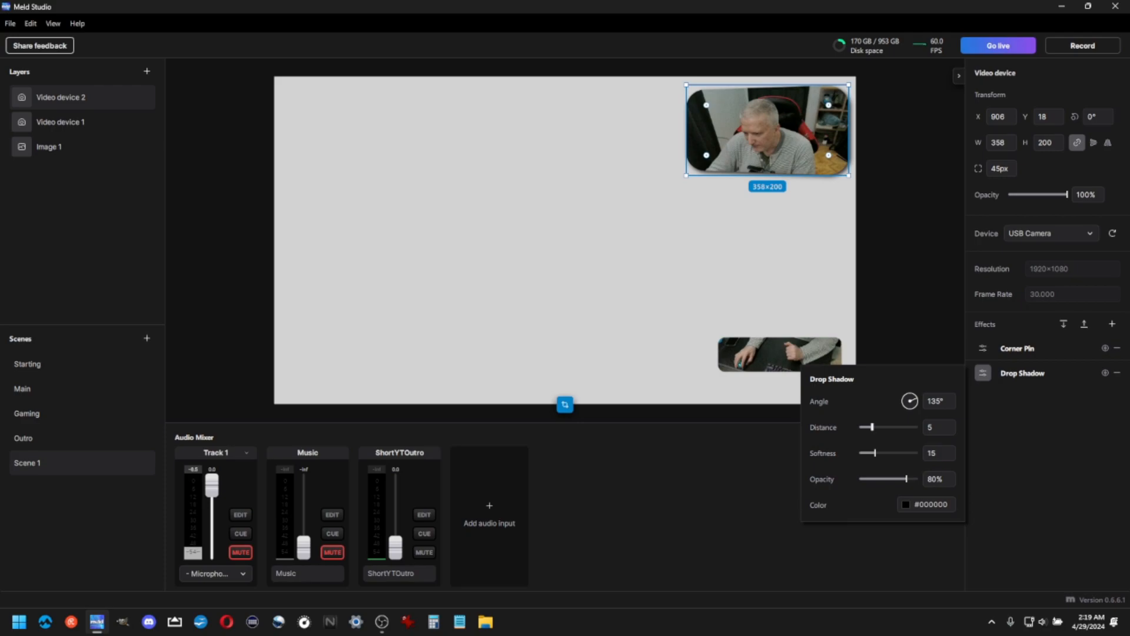
click(941, 405)
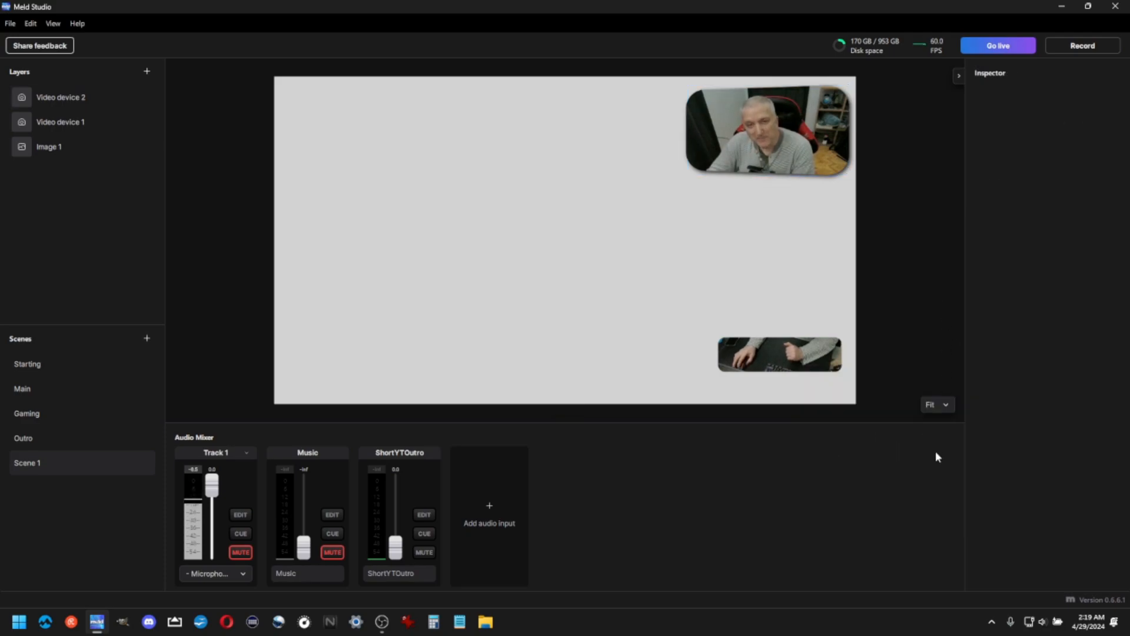
Add a Drop Shadow effect to the keyboard camera layer
click(800, 356)
click(799, 355)
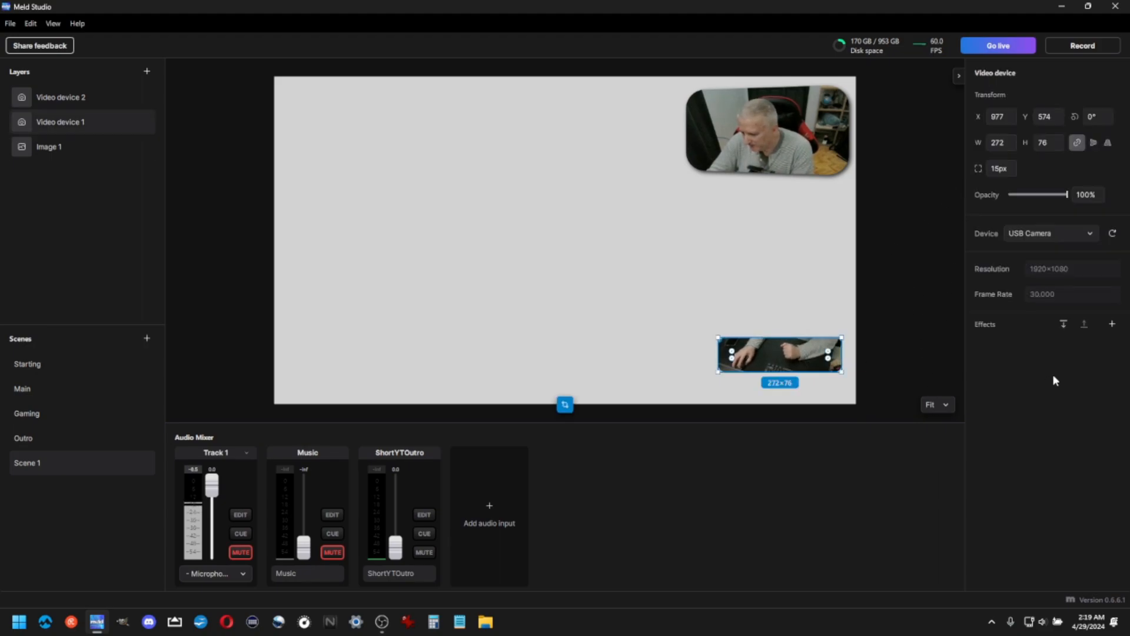
click(1112, 324)
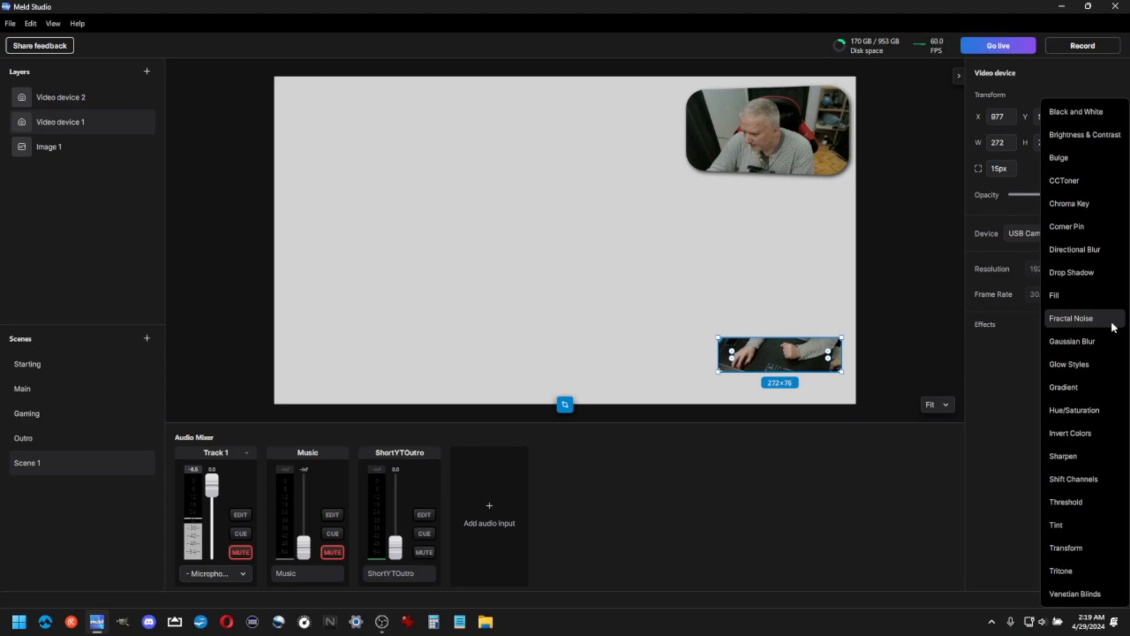
click(1076, 273)
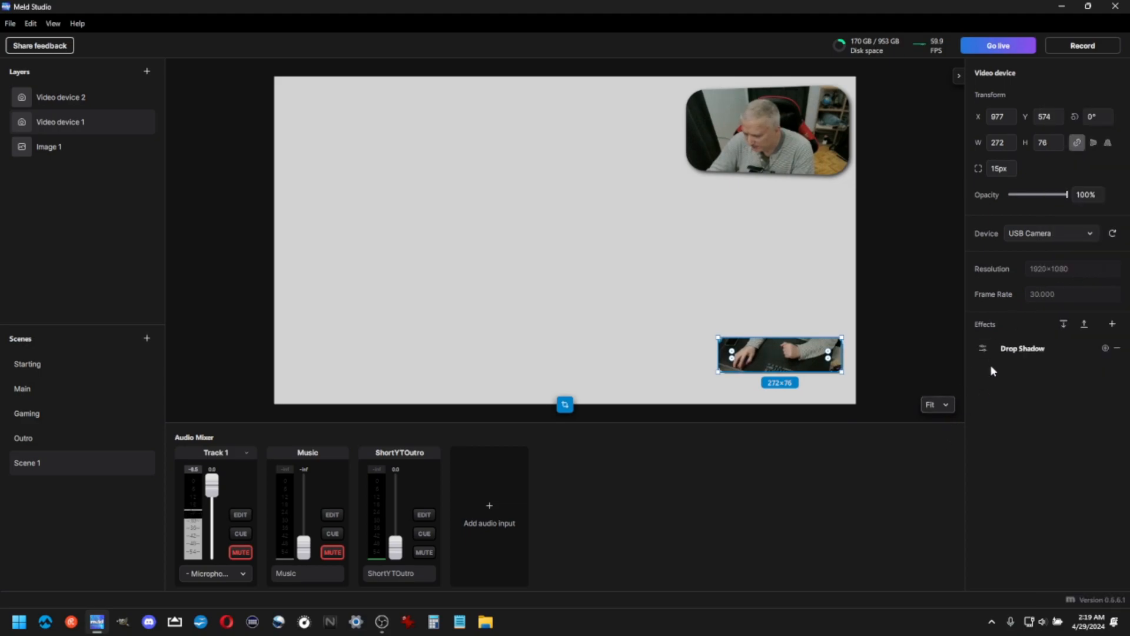
Set the keyboard camera's drop shadow distance to 11, softness to 14 and opacity to 85%
click(981, 349)
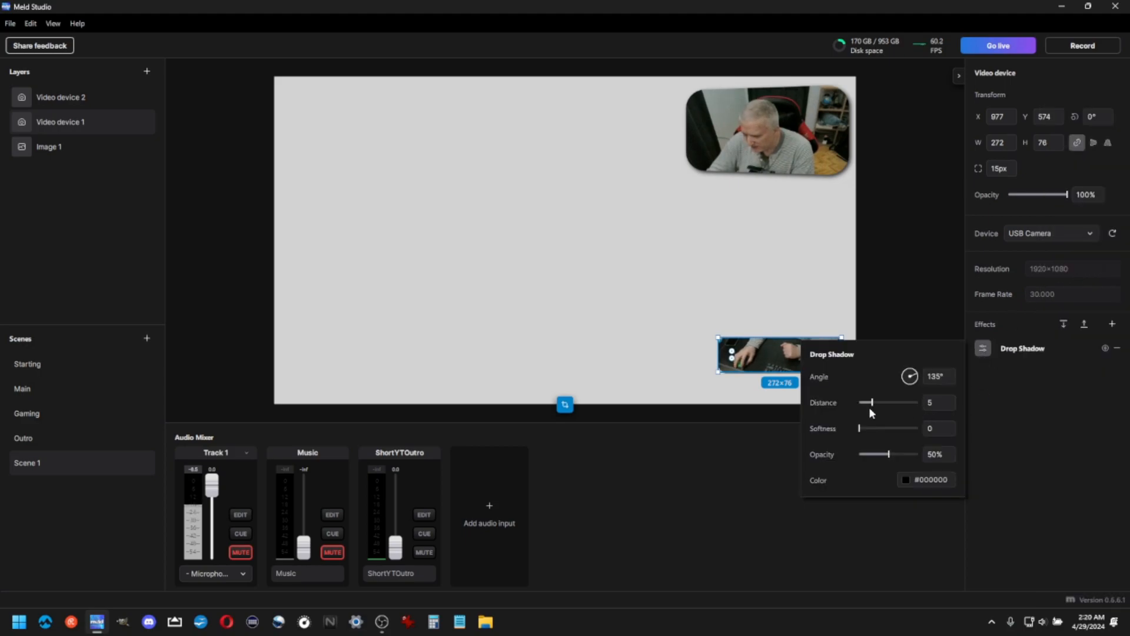
mouse_move(860, 428)
mouse_down()
mouse_move(878, 403)
mouse_move(877, 429)
mouse_up()
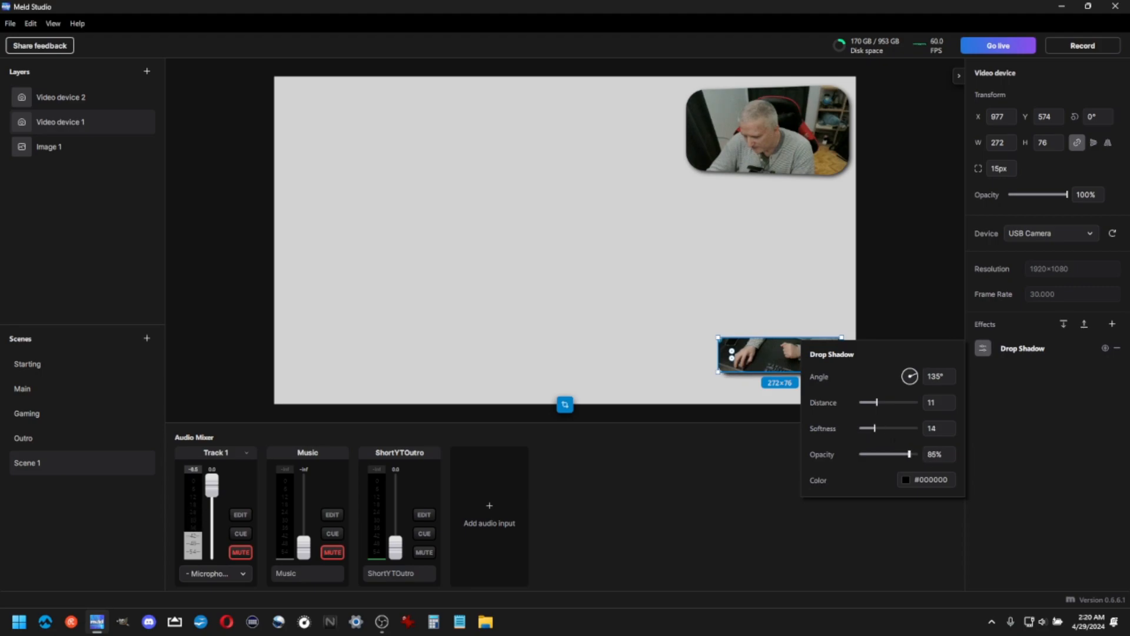
click(932, 387)
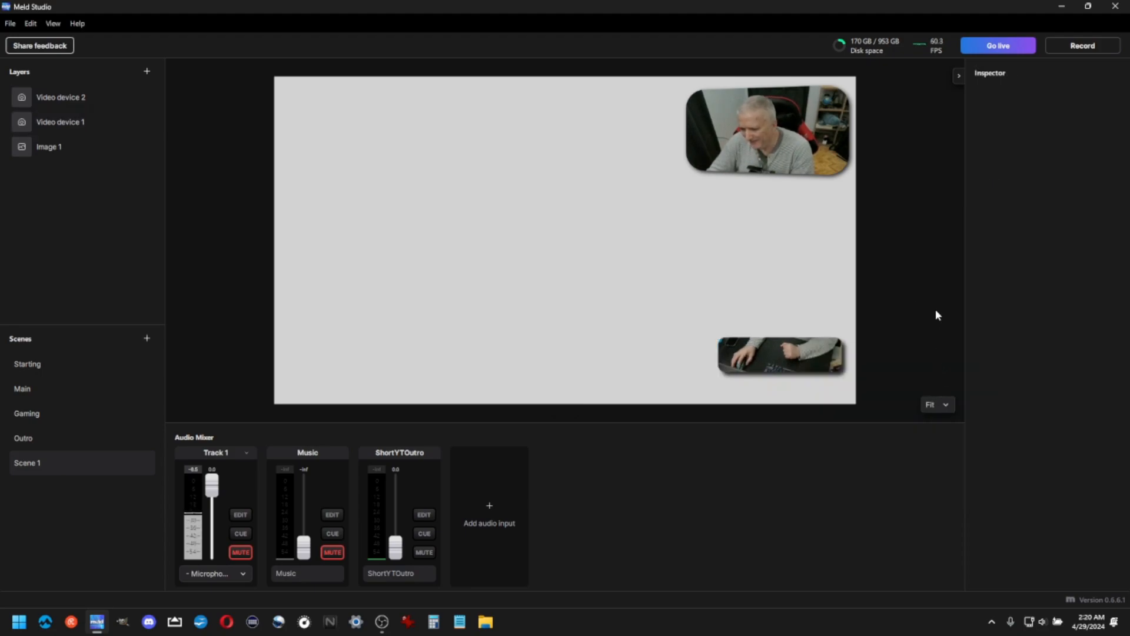
Nudge the keyboard camera slightly to the right and up
click(789, 357)
drag(789, 356, 795, 355)
click(842, 310)
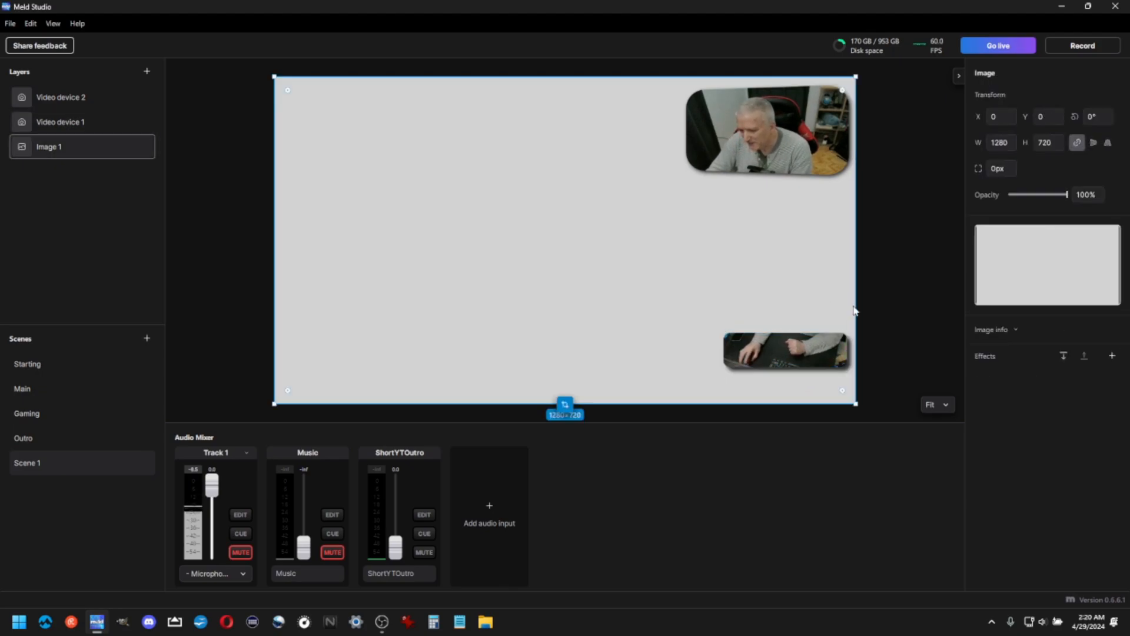